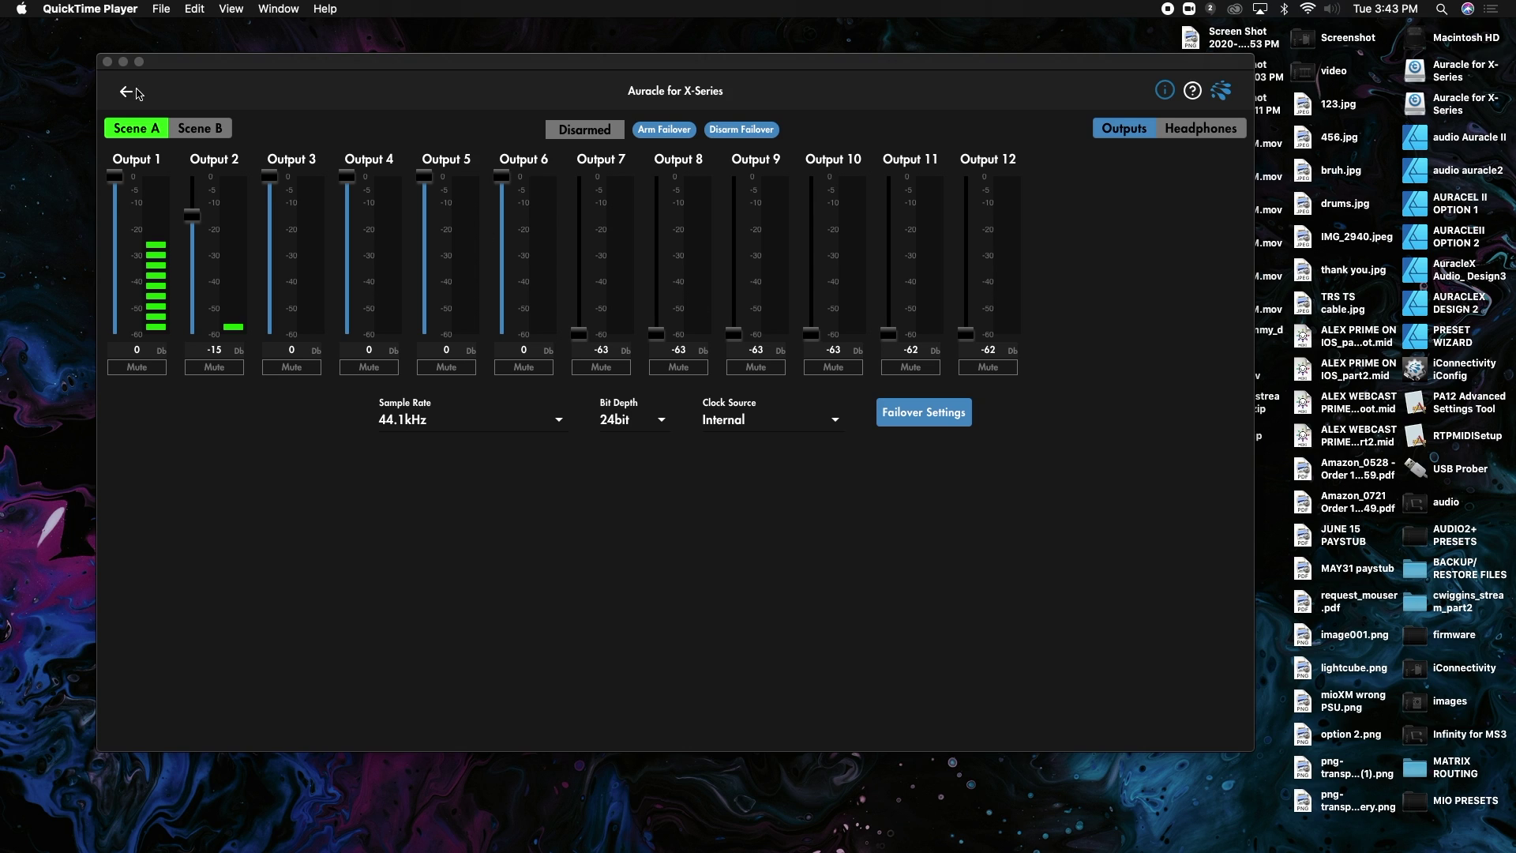
Step: Open the failover settings, look over the Trigger Mode options and keep Use Audio Tone selected
left_click(127, 94)
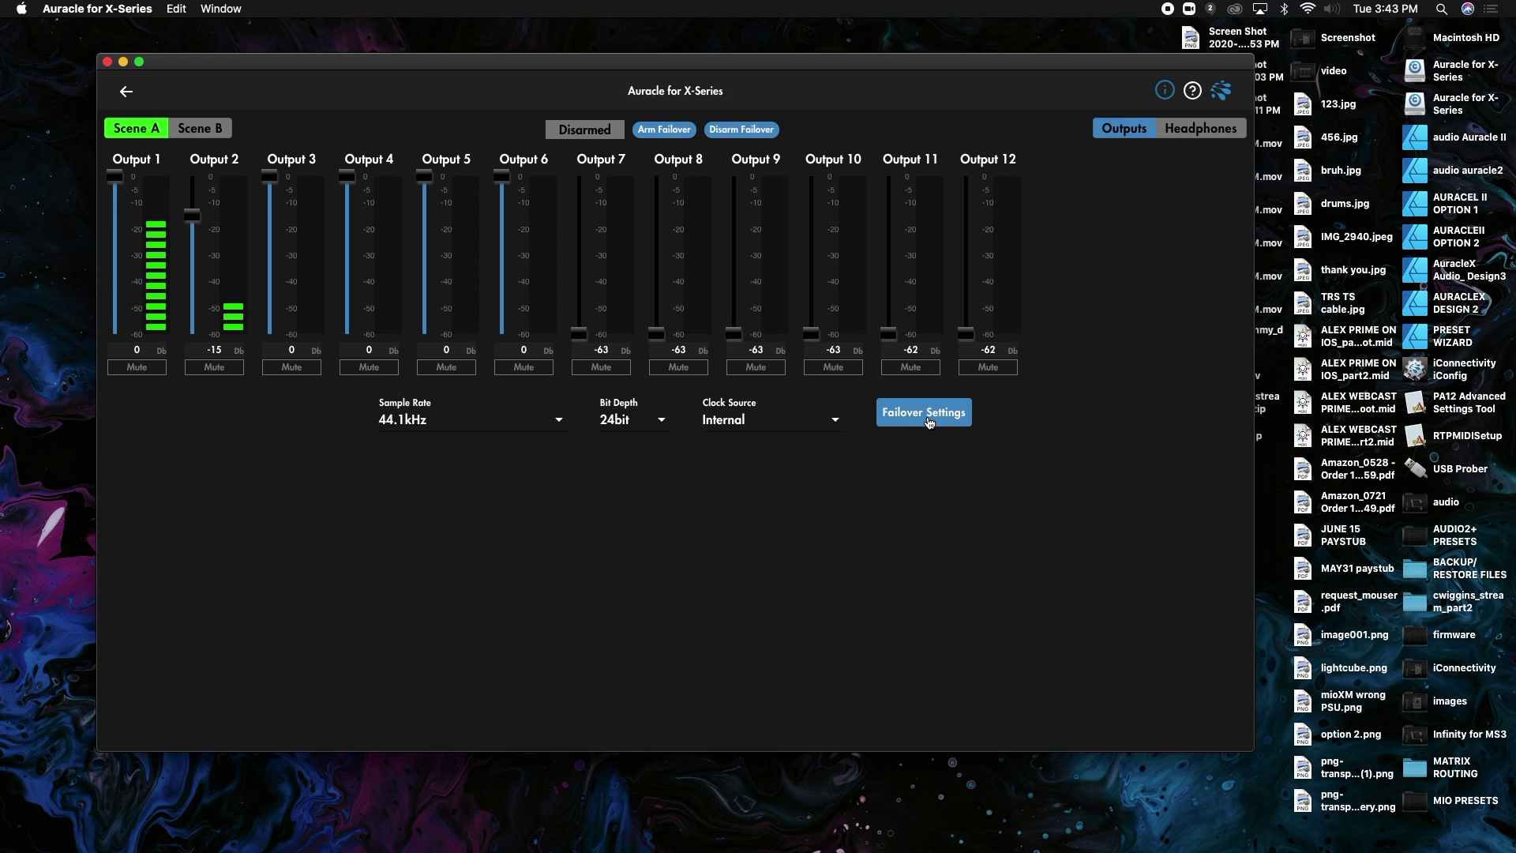
left_click(925, 414)
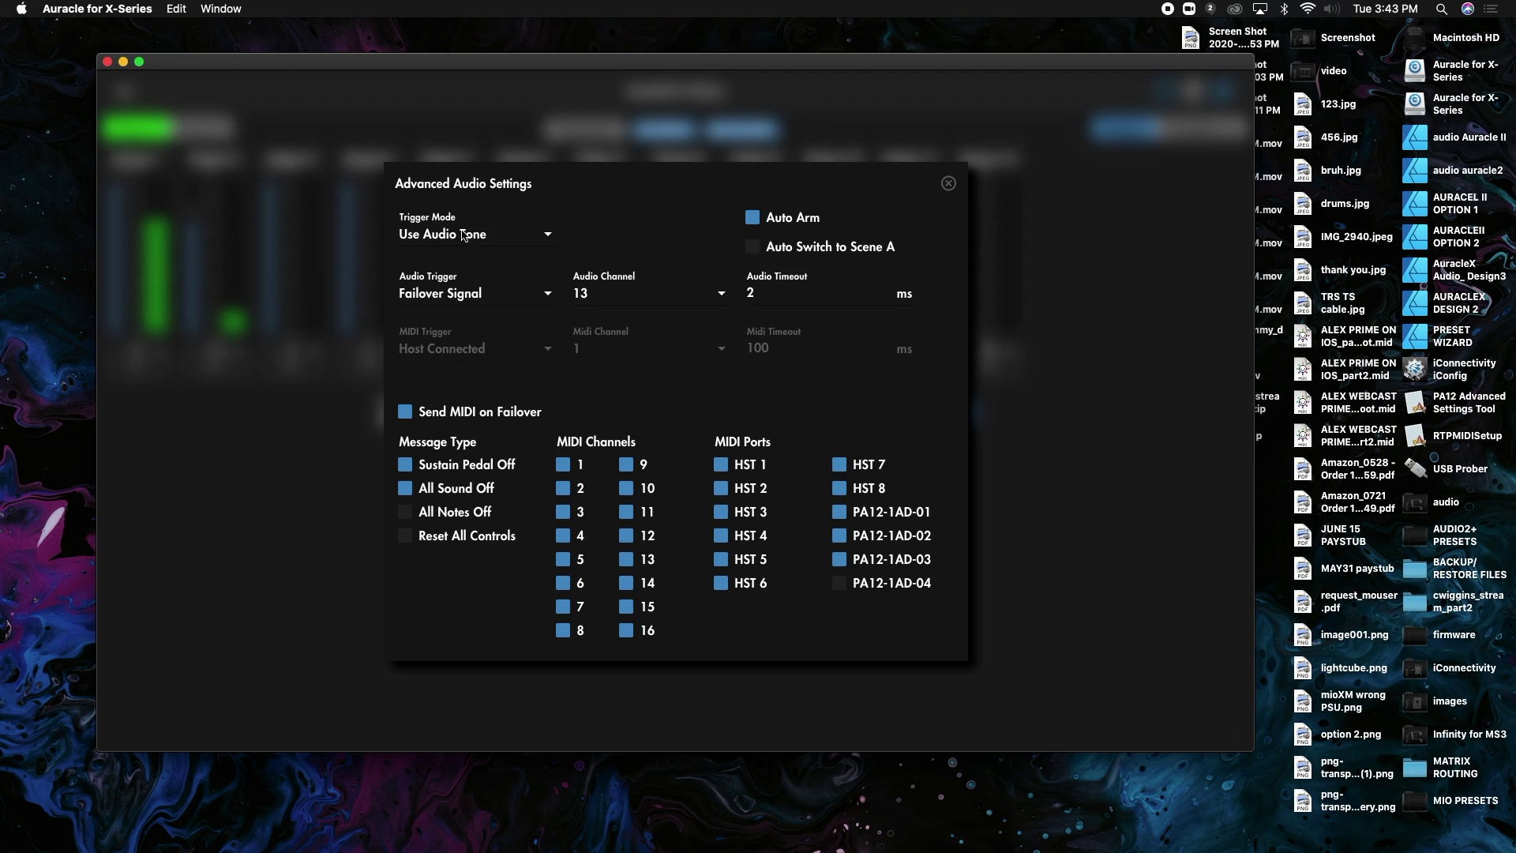
left_click(511, 235)
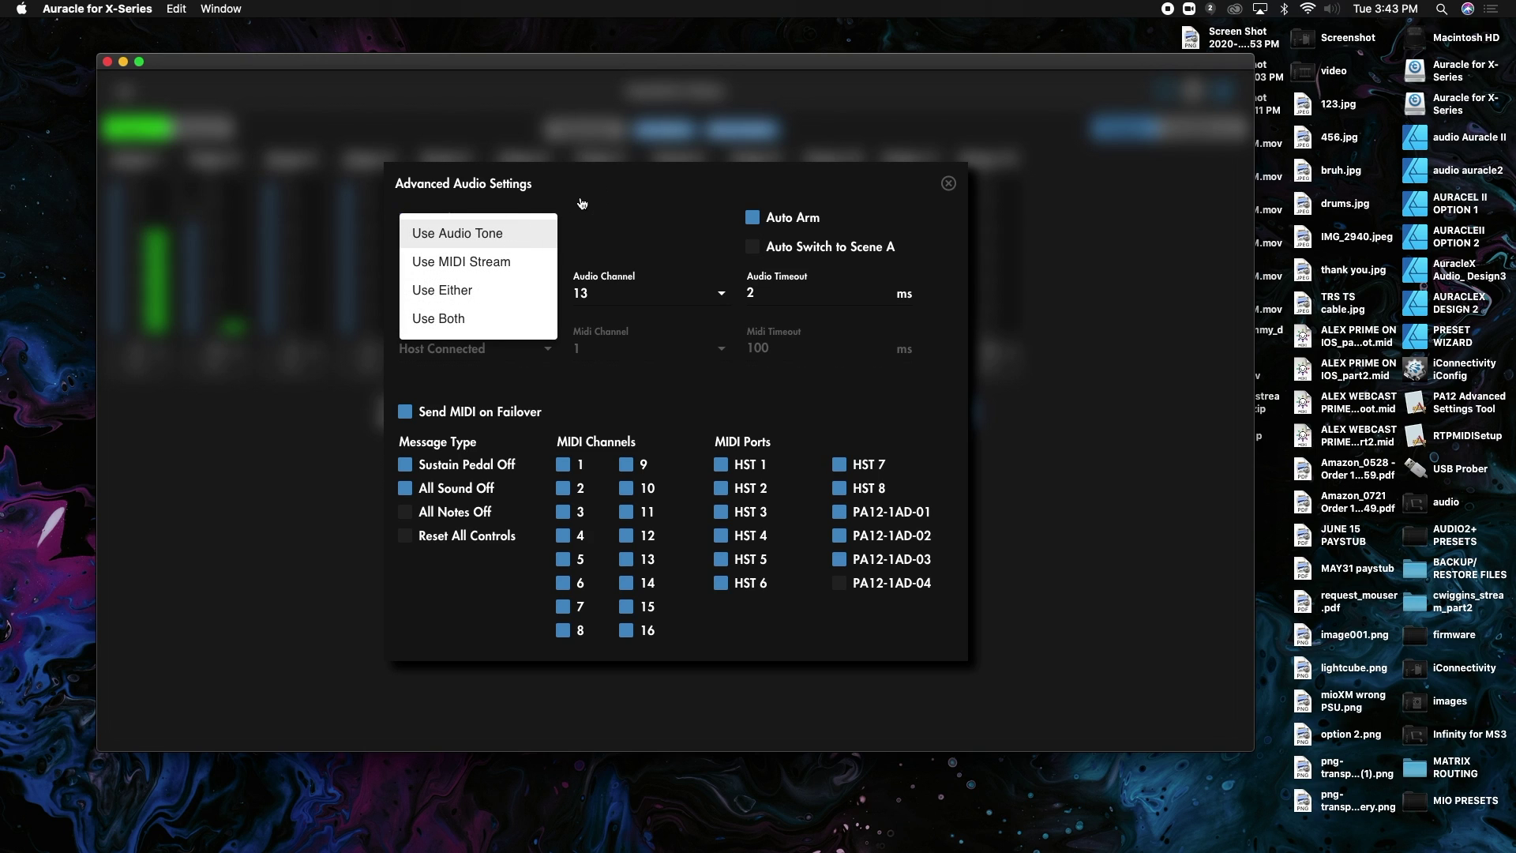
left_click(549, 231)
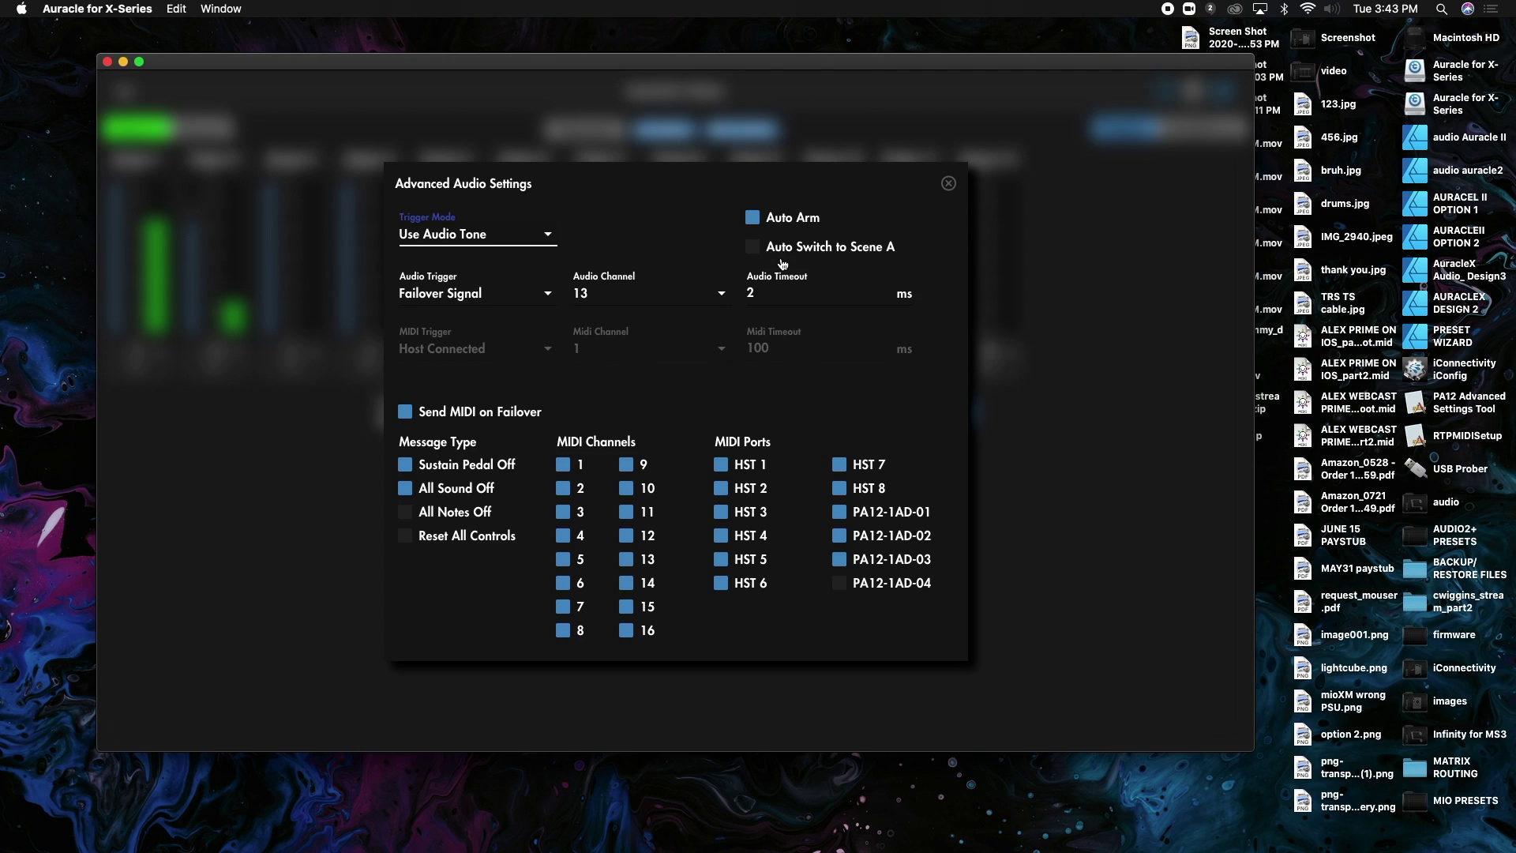
Step: Toggle Auto Arm off and back on twice, leaving it enabled
left_click(752, 218)
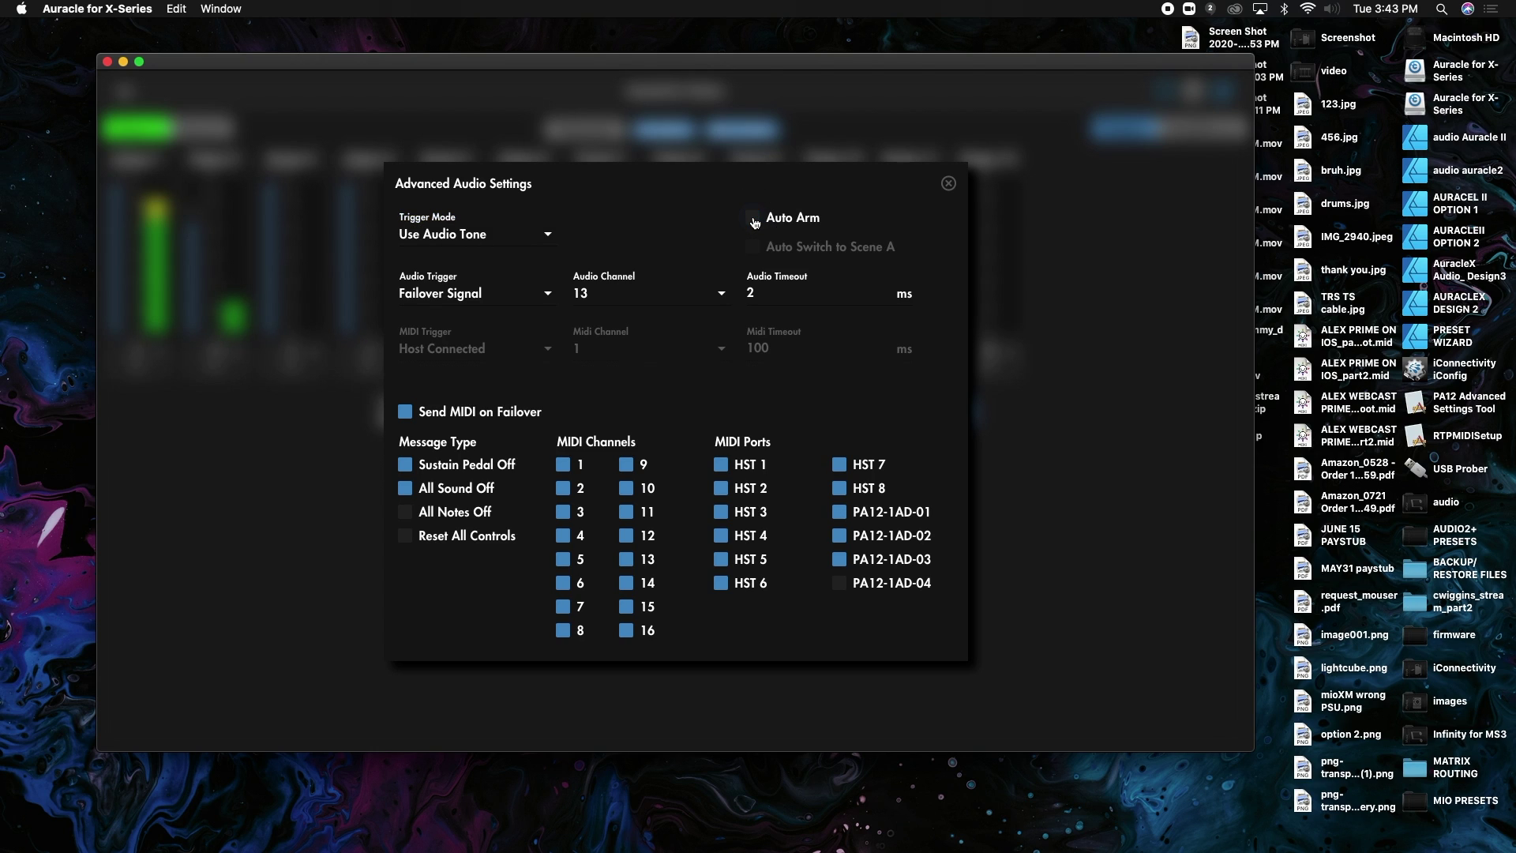
left_click(754, 220)
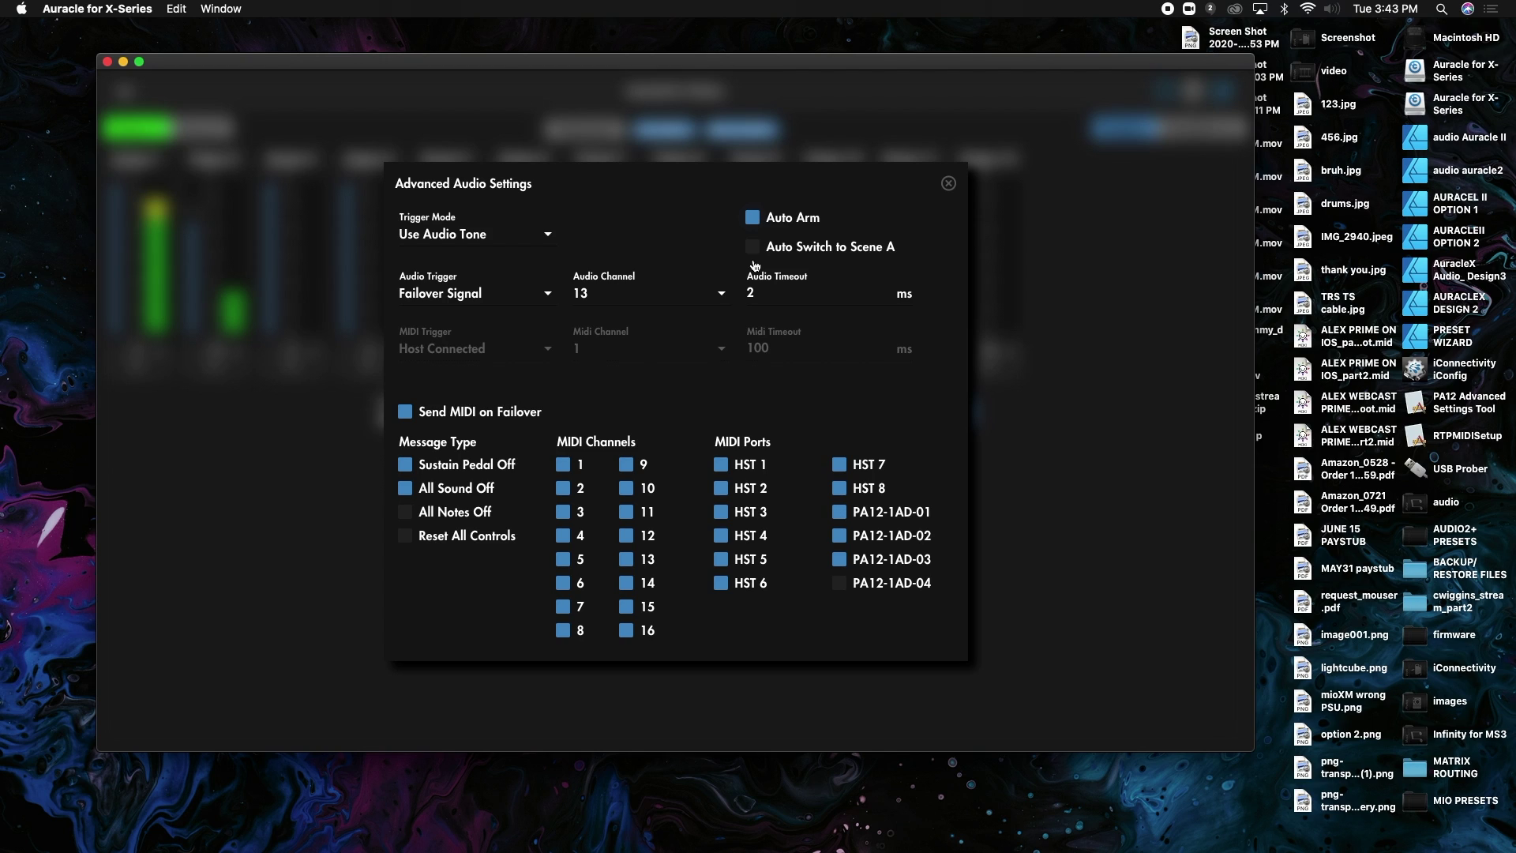
left_click(754, 222)
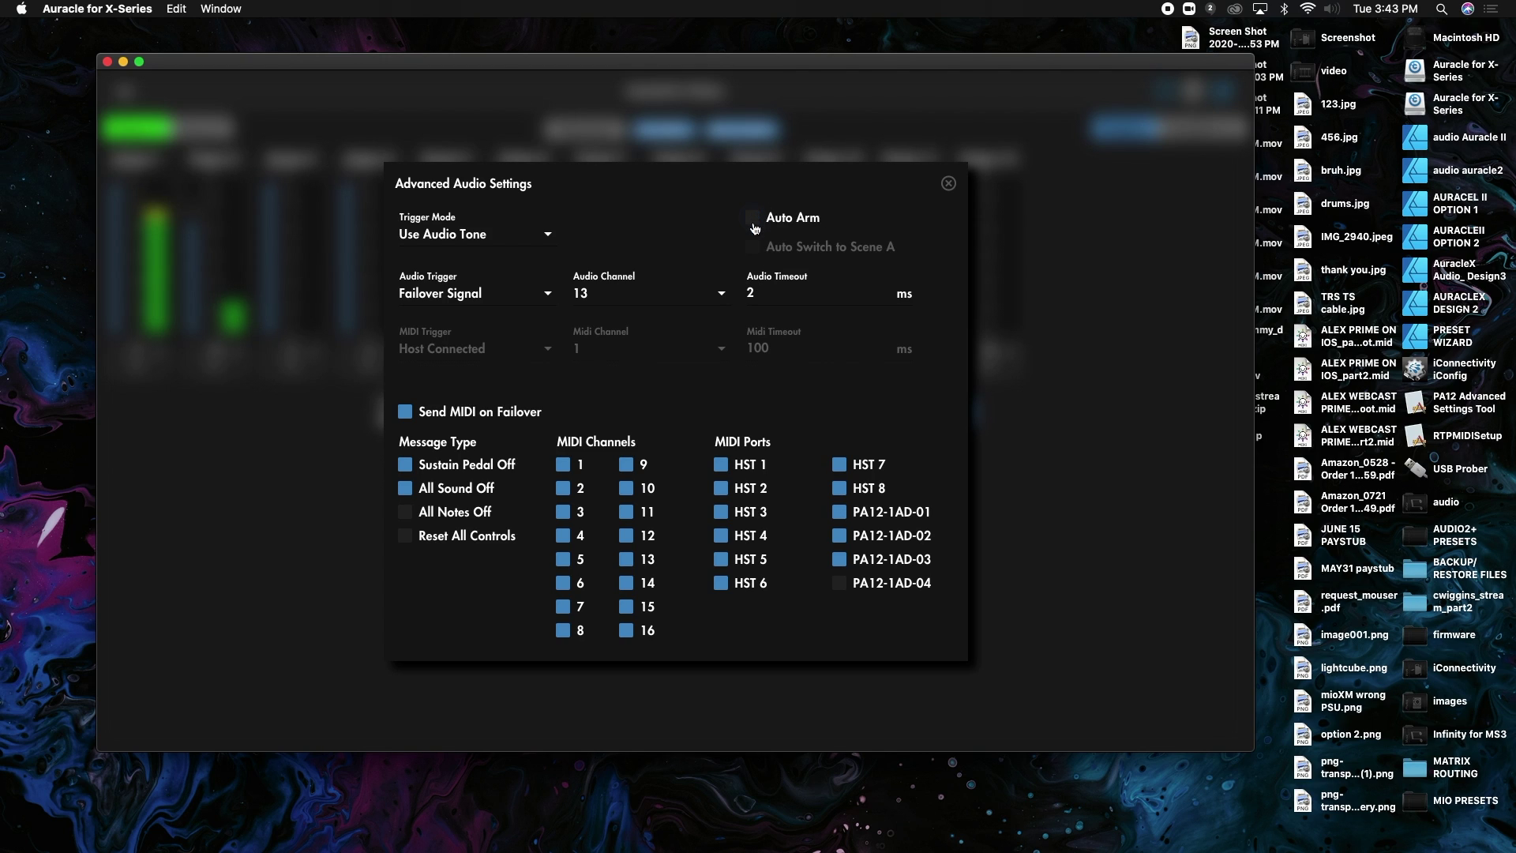
left_click(754, 221)
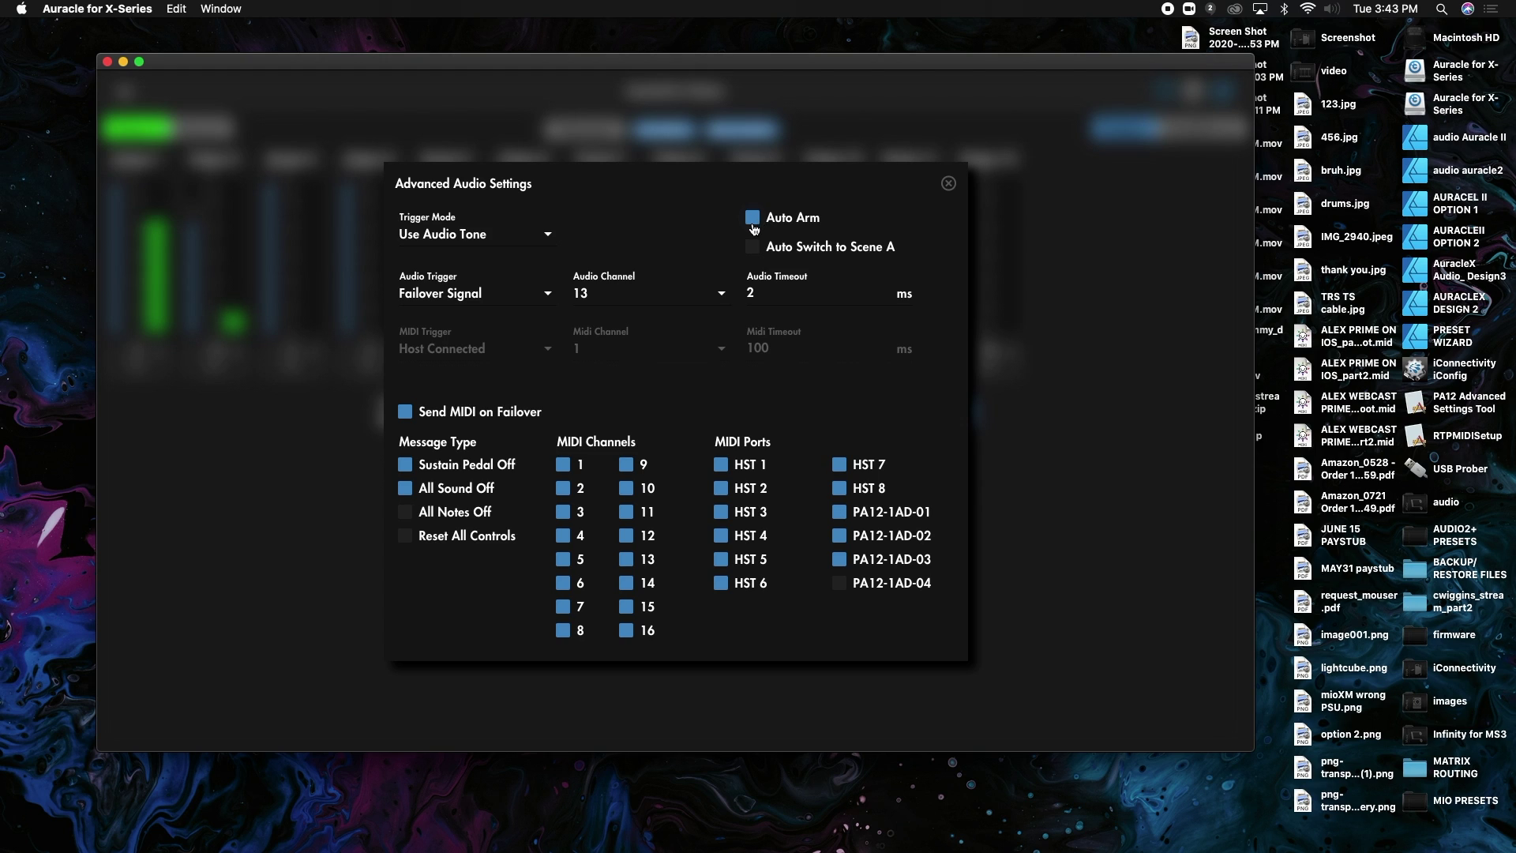
Step: Review the Trigger Mode options, and switch Auto Switch to Scene A on and back off
left_click(528, 237)
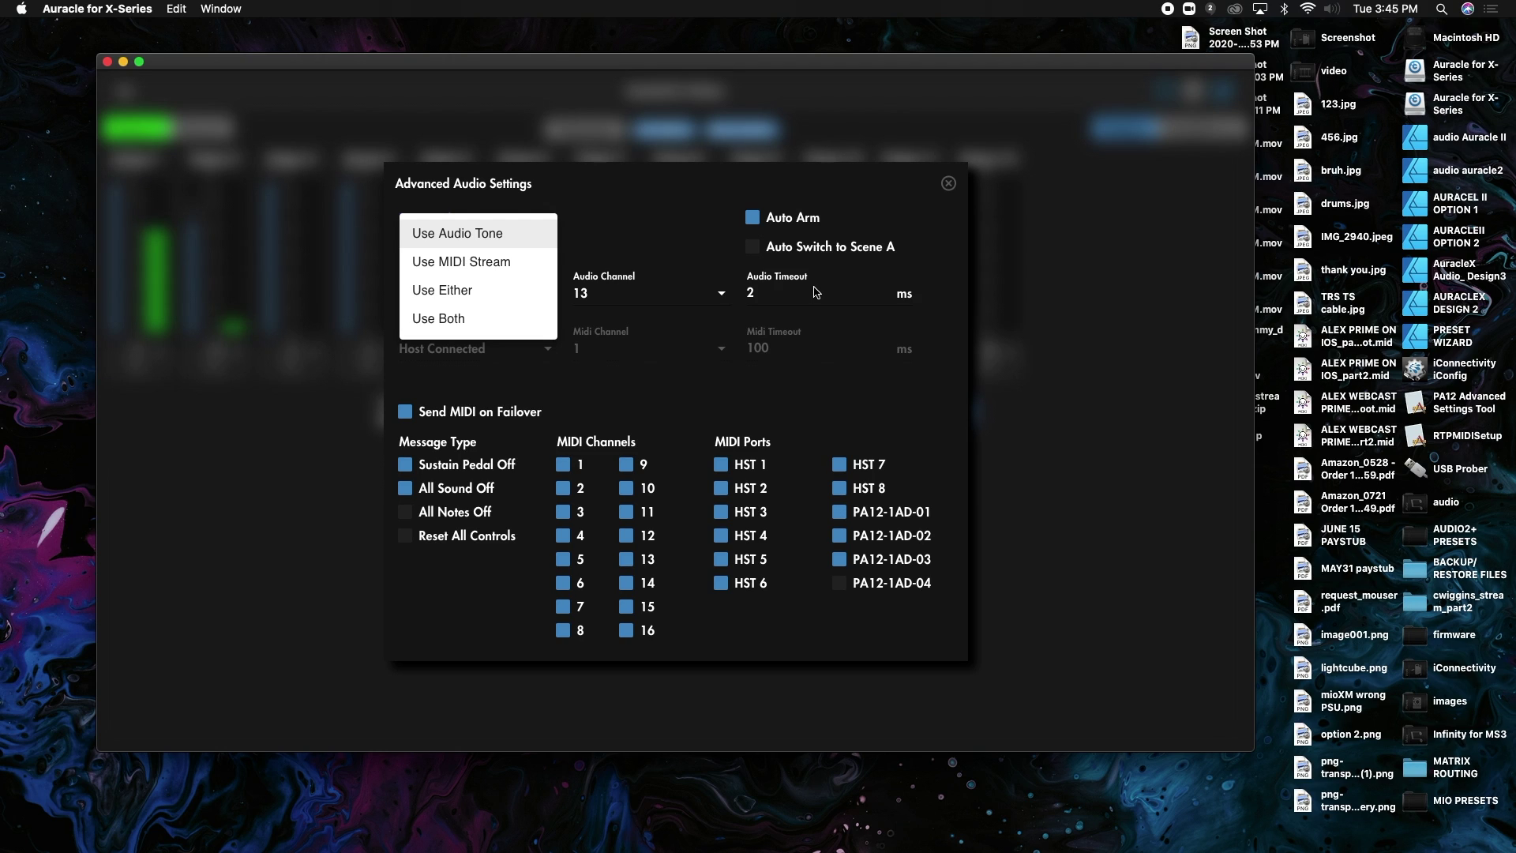
left_click(660, 214)
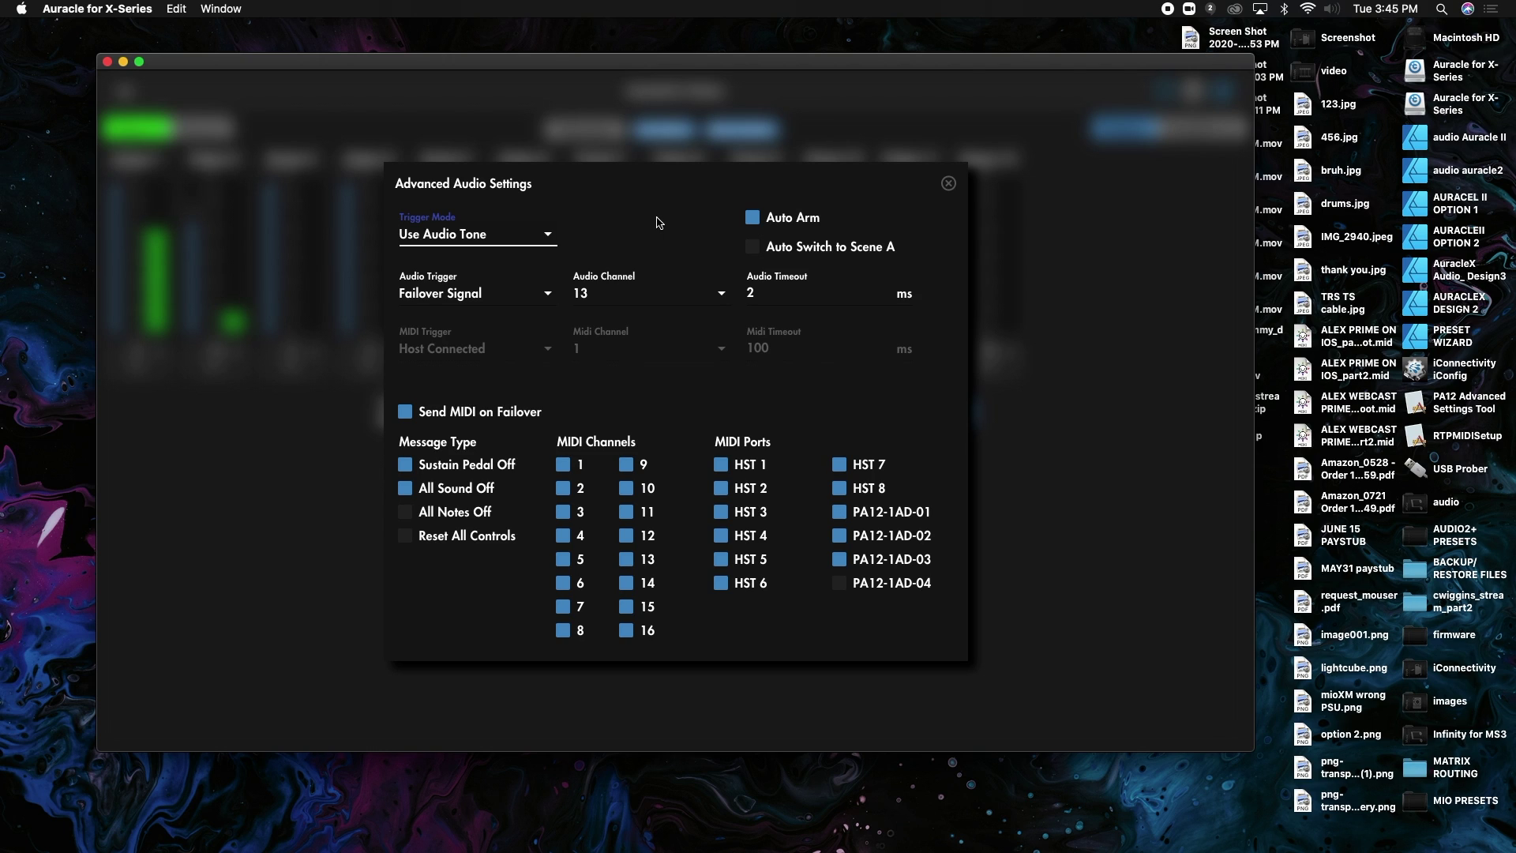
left_click(753, 249)
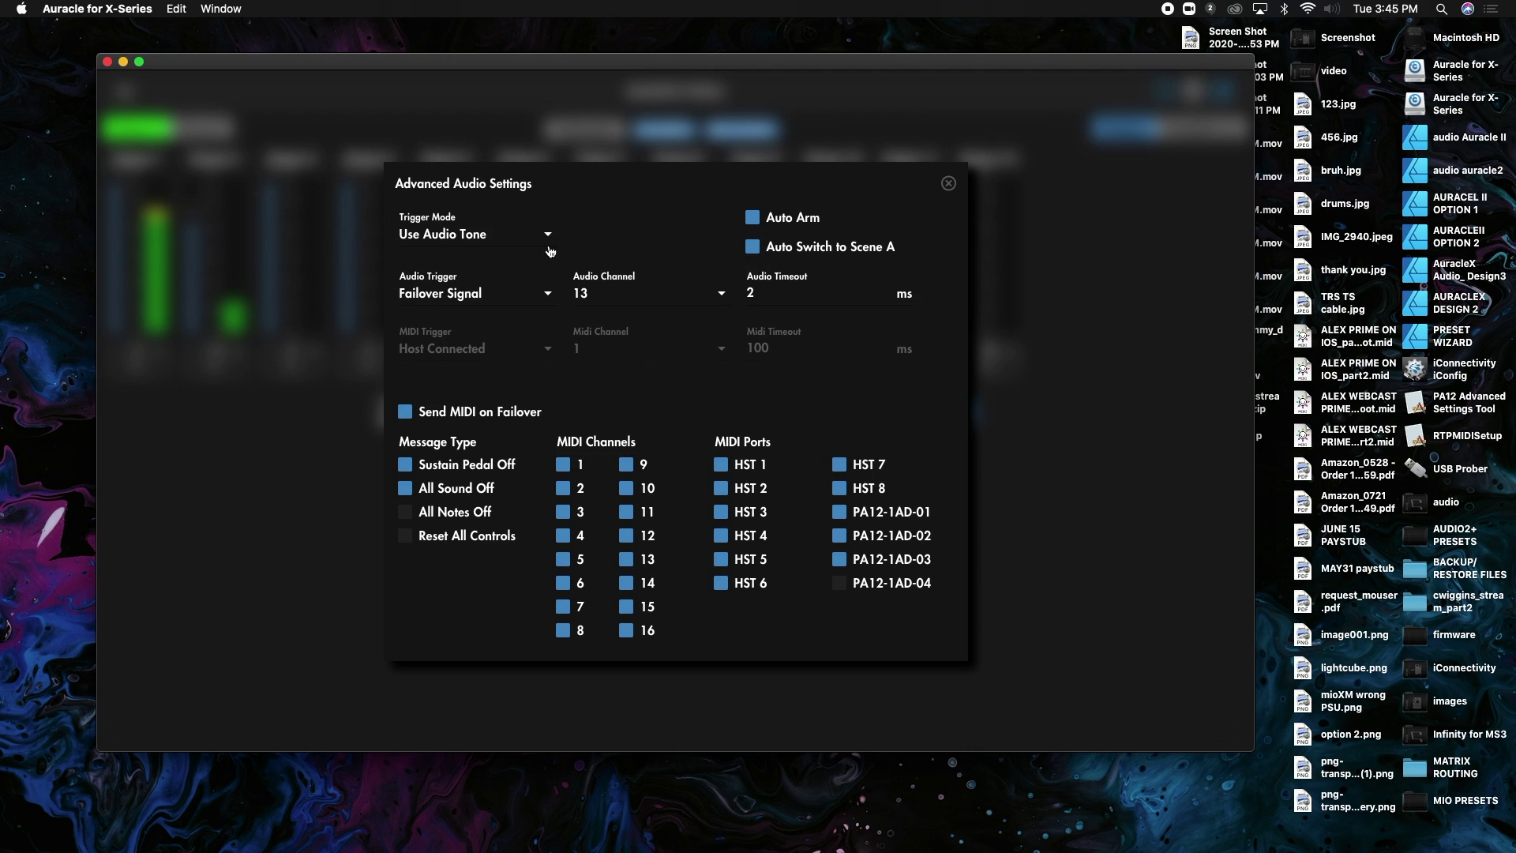
left_click(752, 247)
Step: Set the Audio Trigger to Host Connected and select the Audio Timeout value
left_click(462, 296)
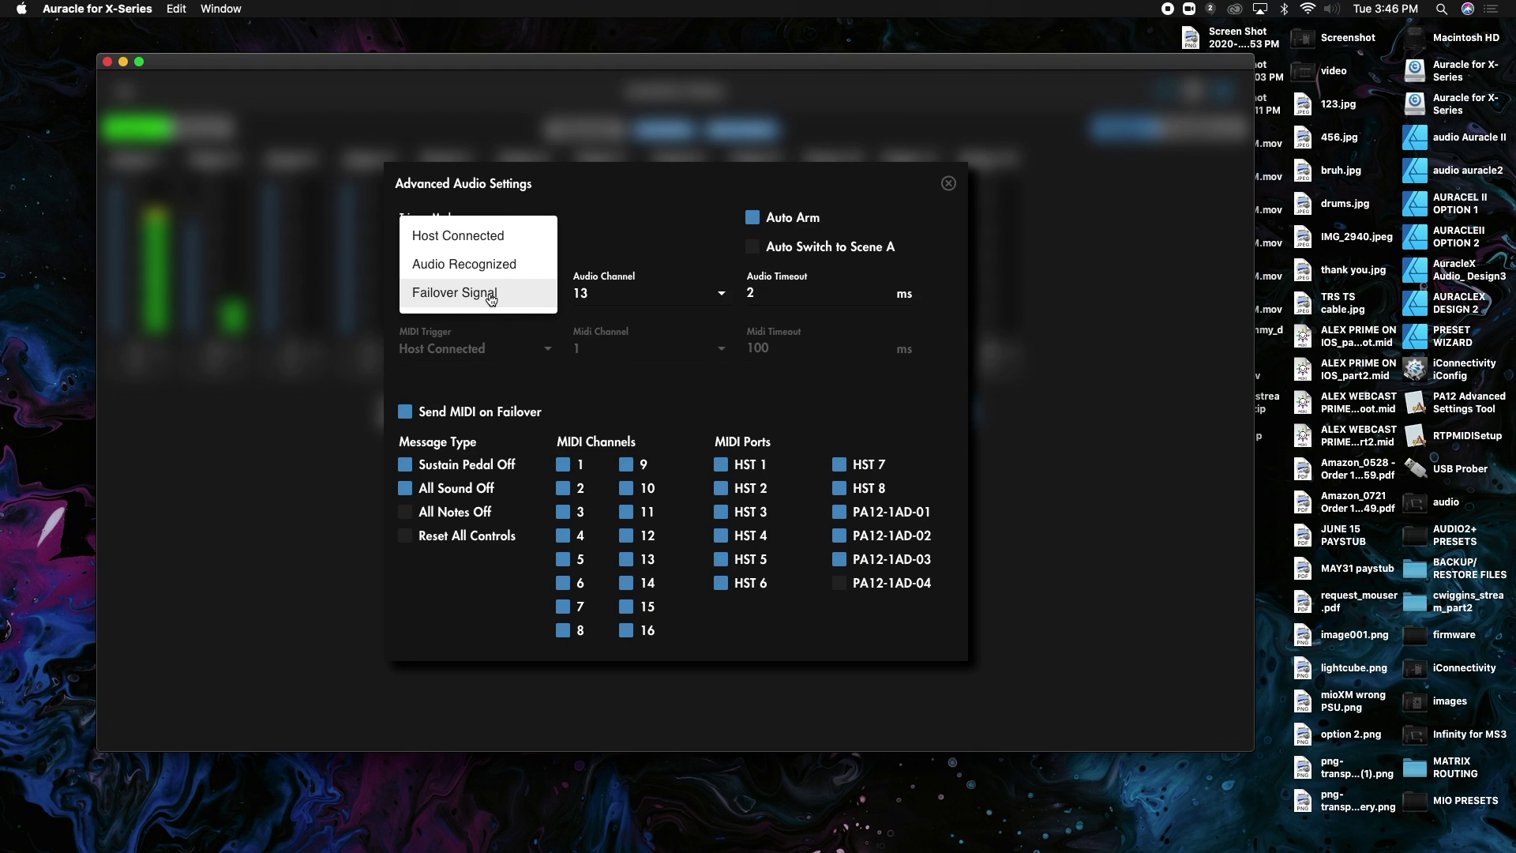
left_click(491, 240)
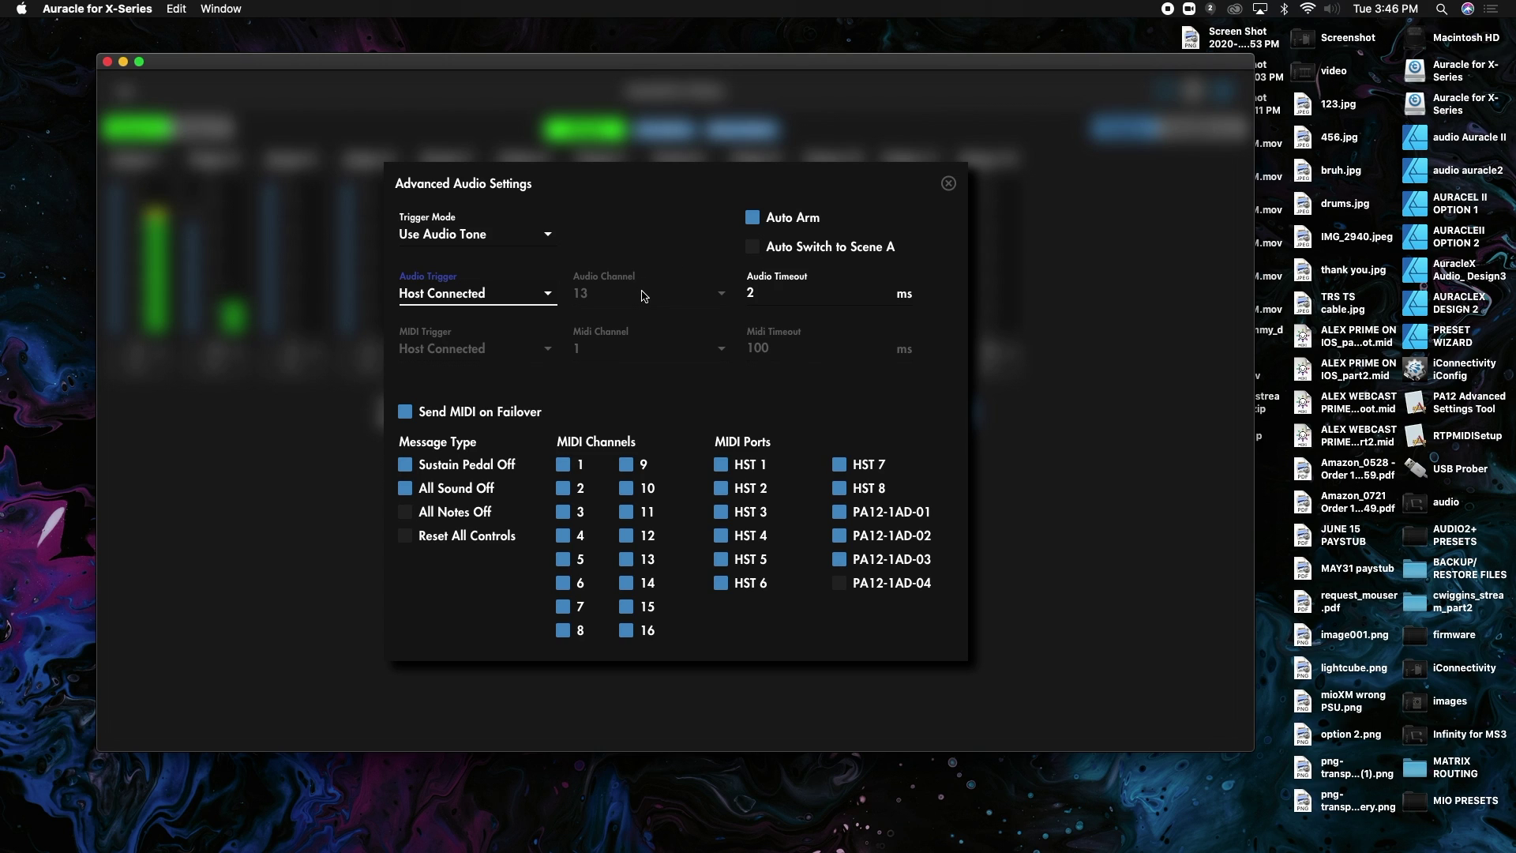
left_click(763, 292)
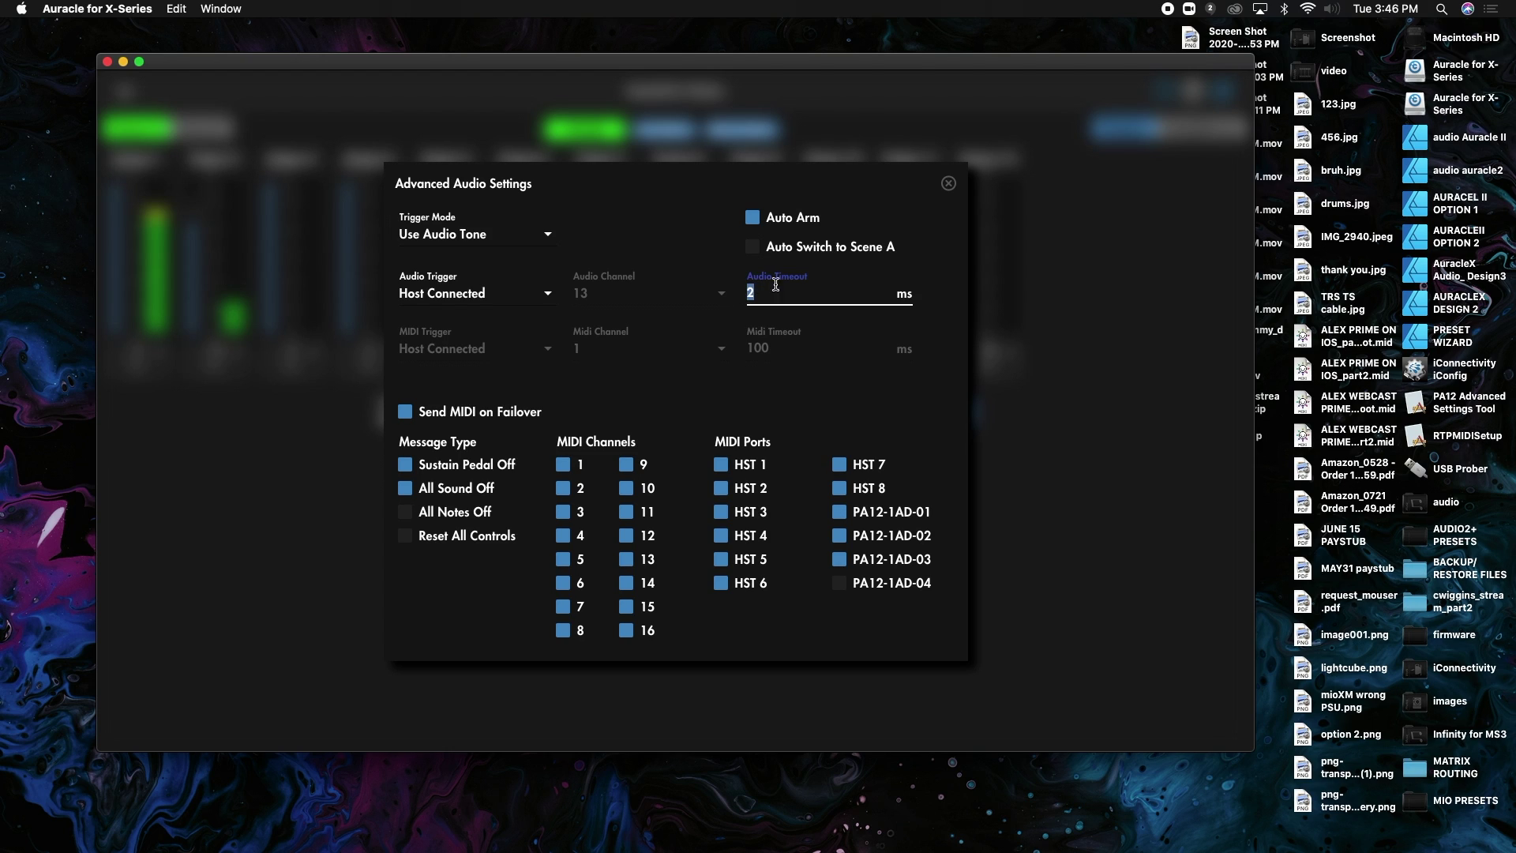
double_click(772, 293)
left_click(772, 293)
left_click_drag(745, 295, 752, 291)
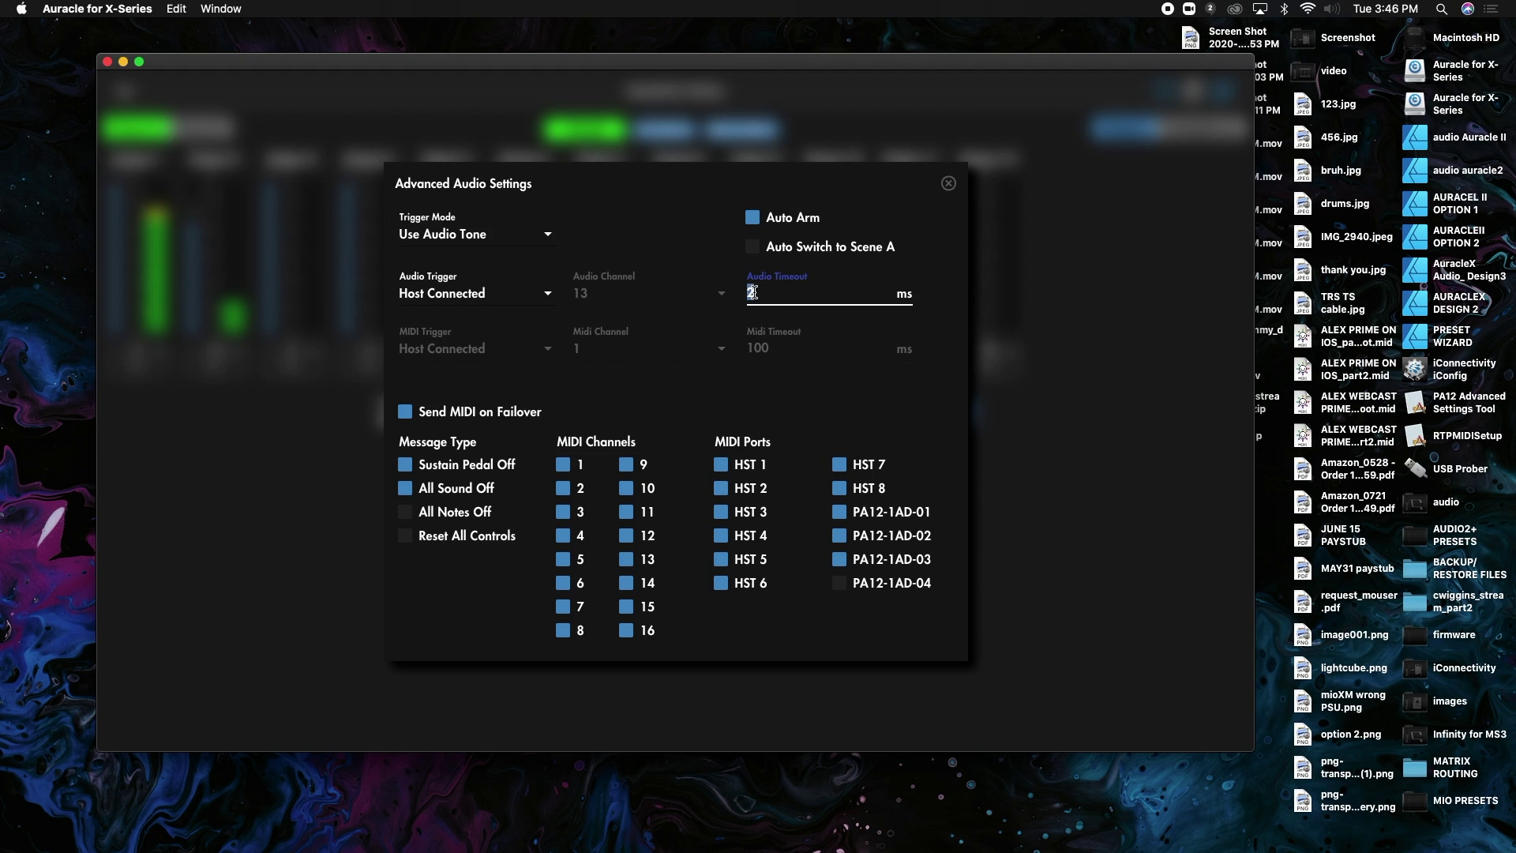
Step: Set the Audio Trigger to Audio Recognized with an Audio Timeout of 100 ms
left_click(503, 296)
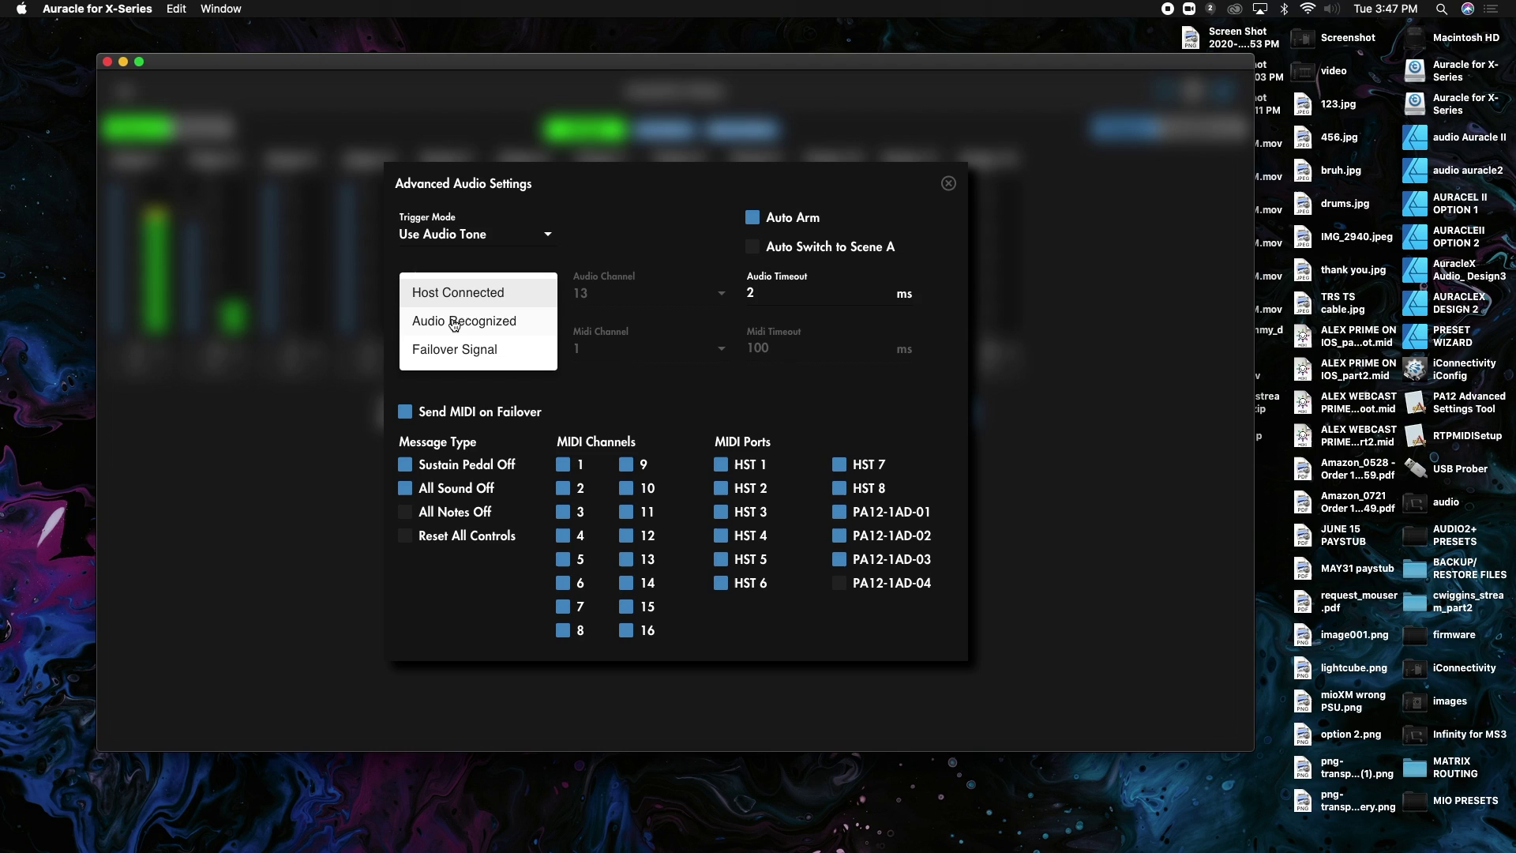
left_click(504, 320)
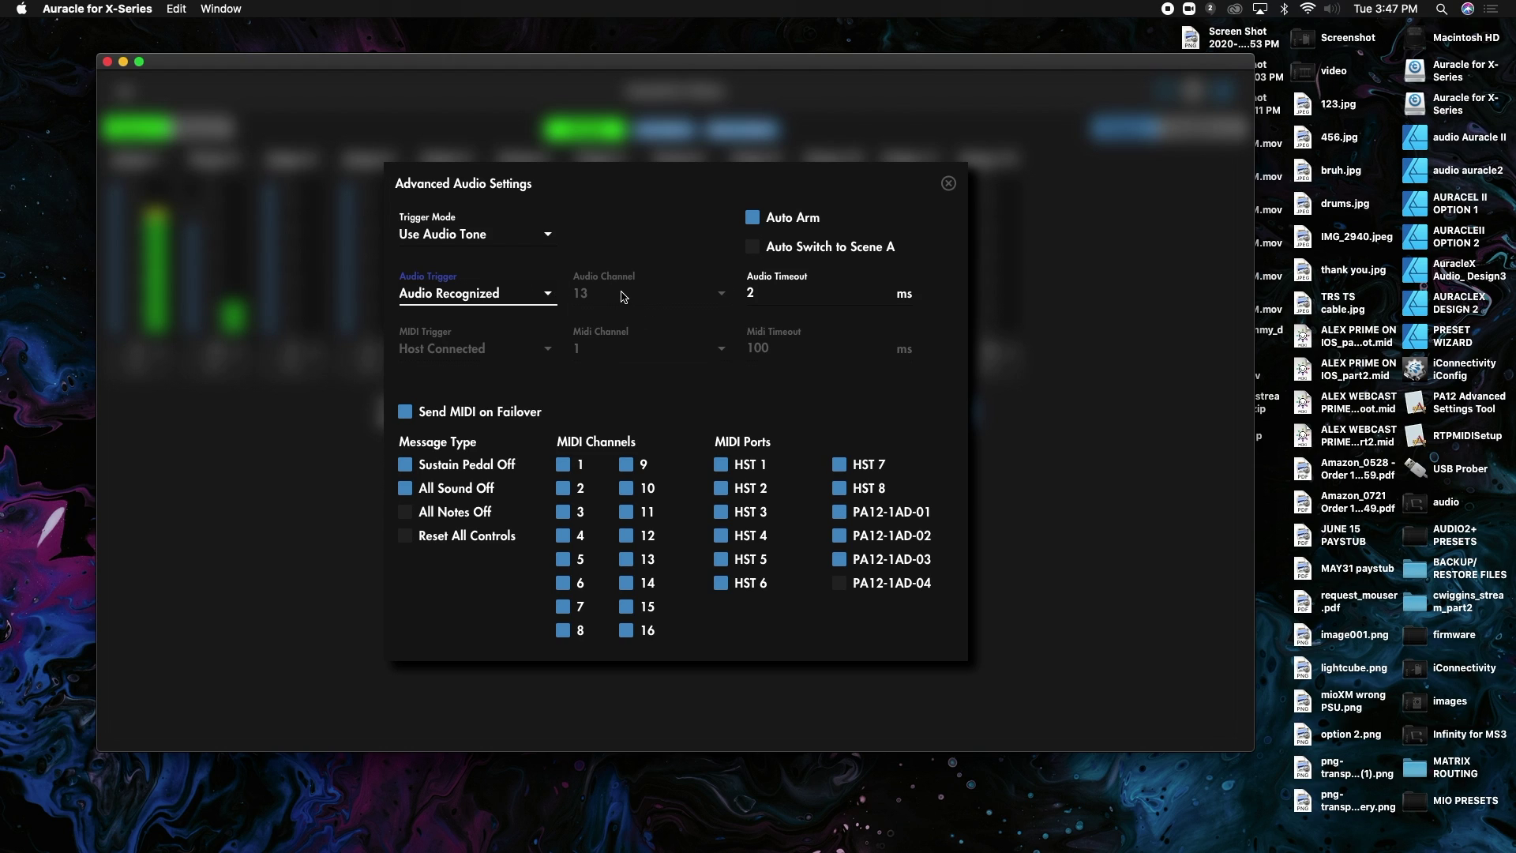
left_click(765, 293)
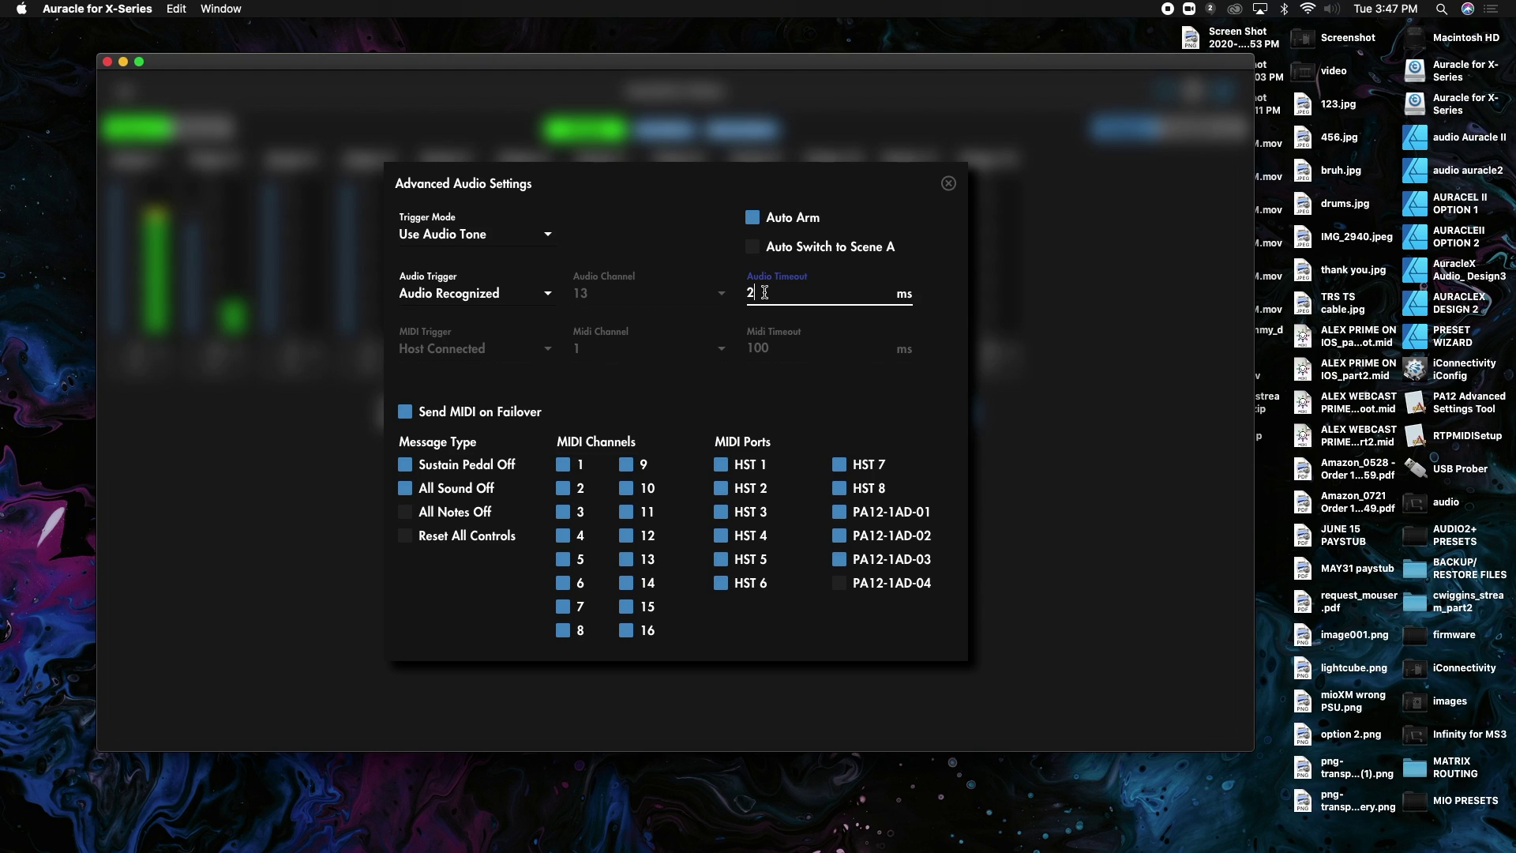
key("BackSpace")
type("100")
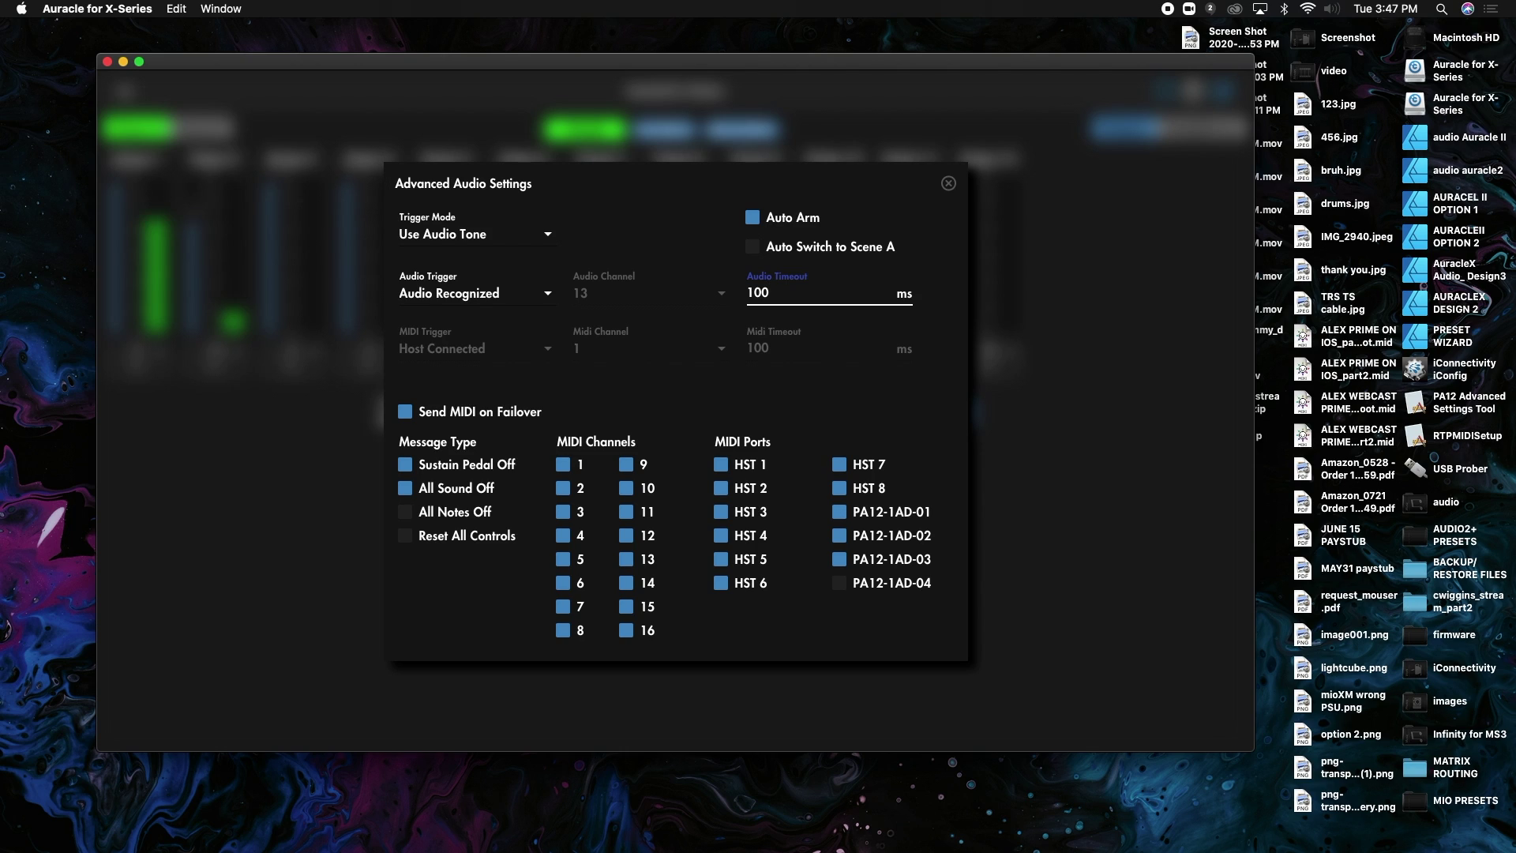
Step: Set the Audio Timeout back to 2 ms
key("BackSpace")
key("BackSpace")
key("BackSpace")
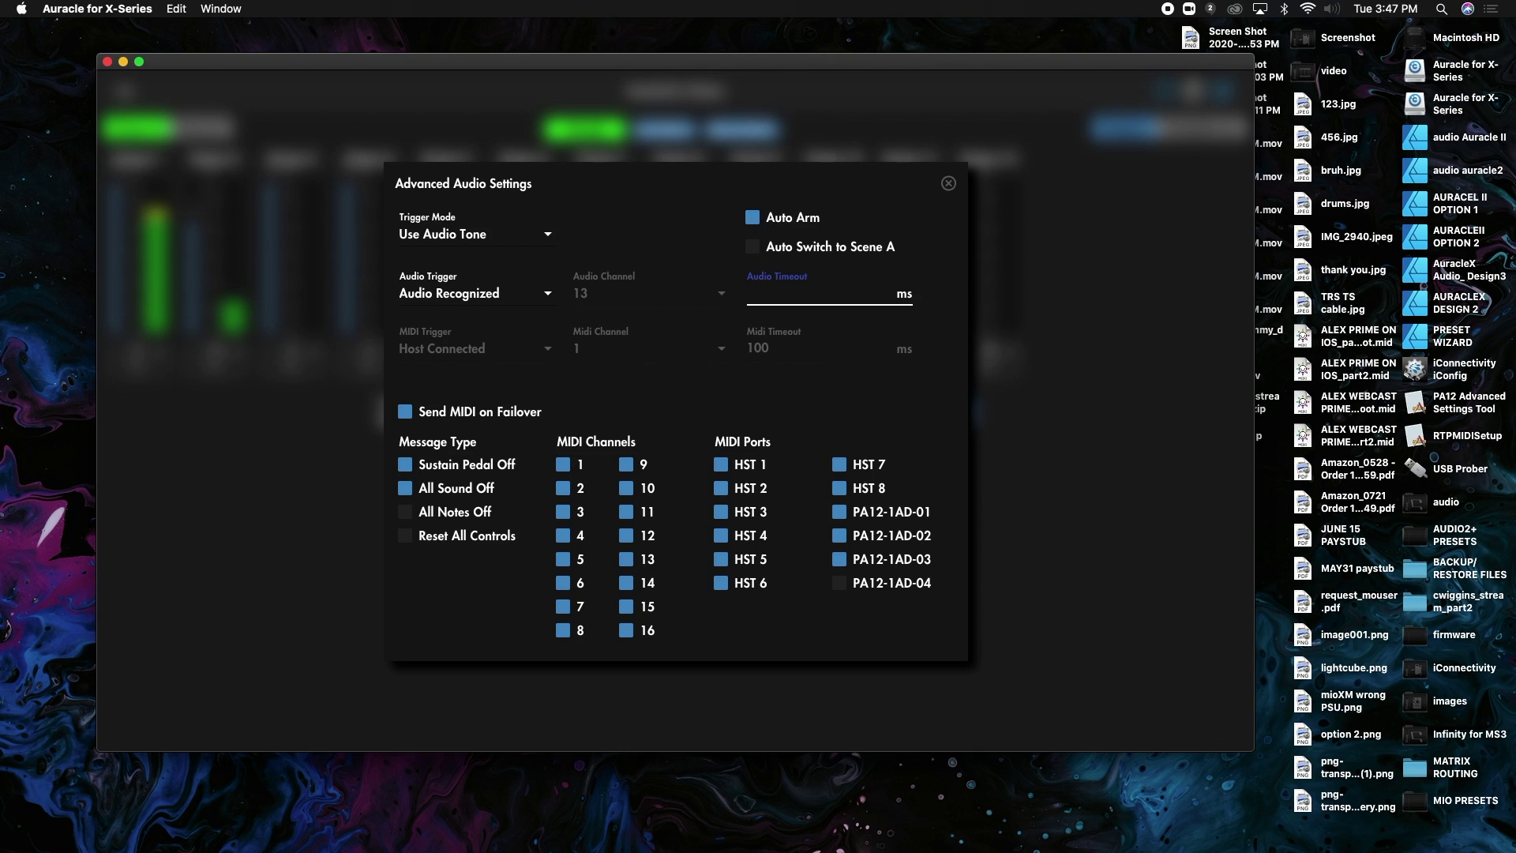
type("2")
key("Return")
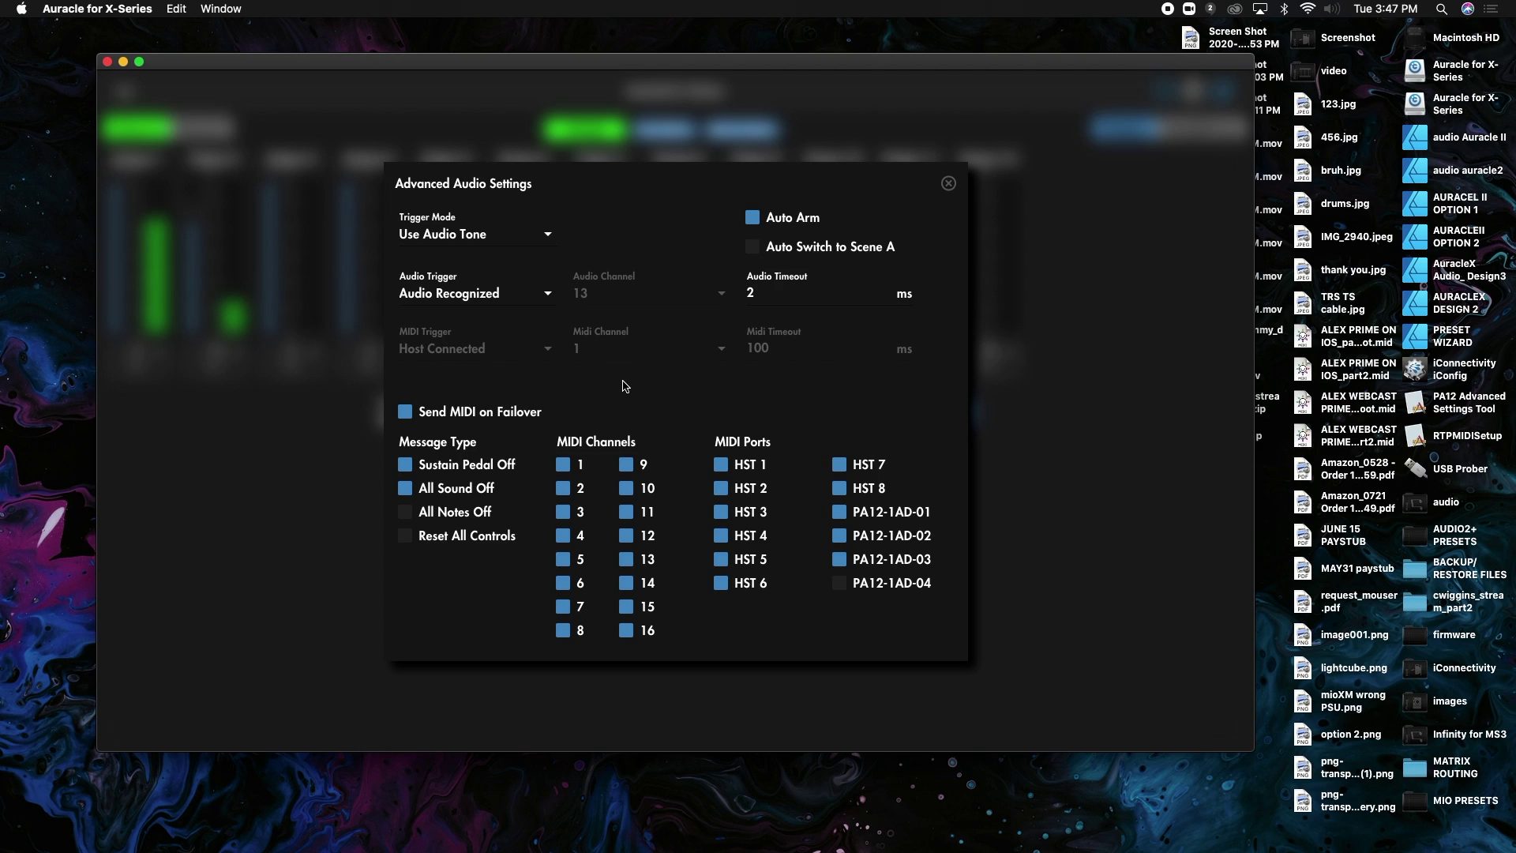
Step: Set the Audio Trigger to Failover Signal with an Audio Timeout of 2 ms
left_click(476, 295)
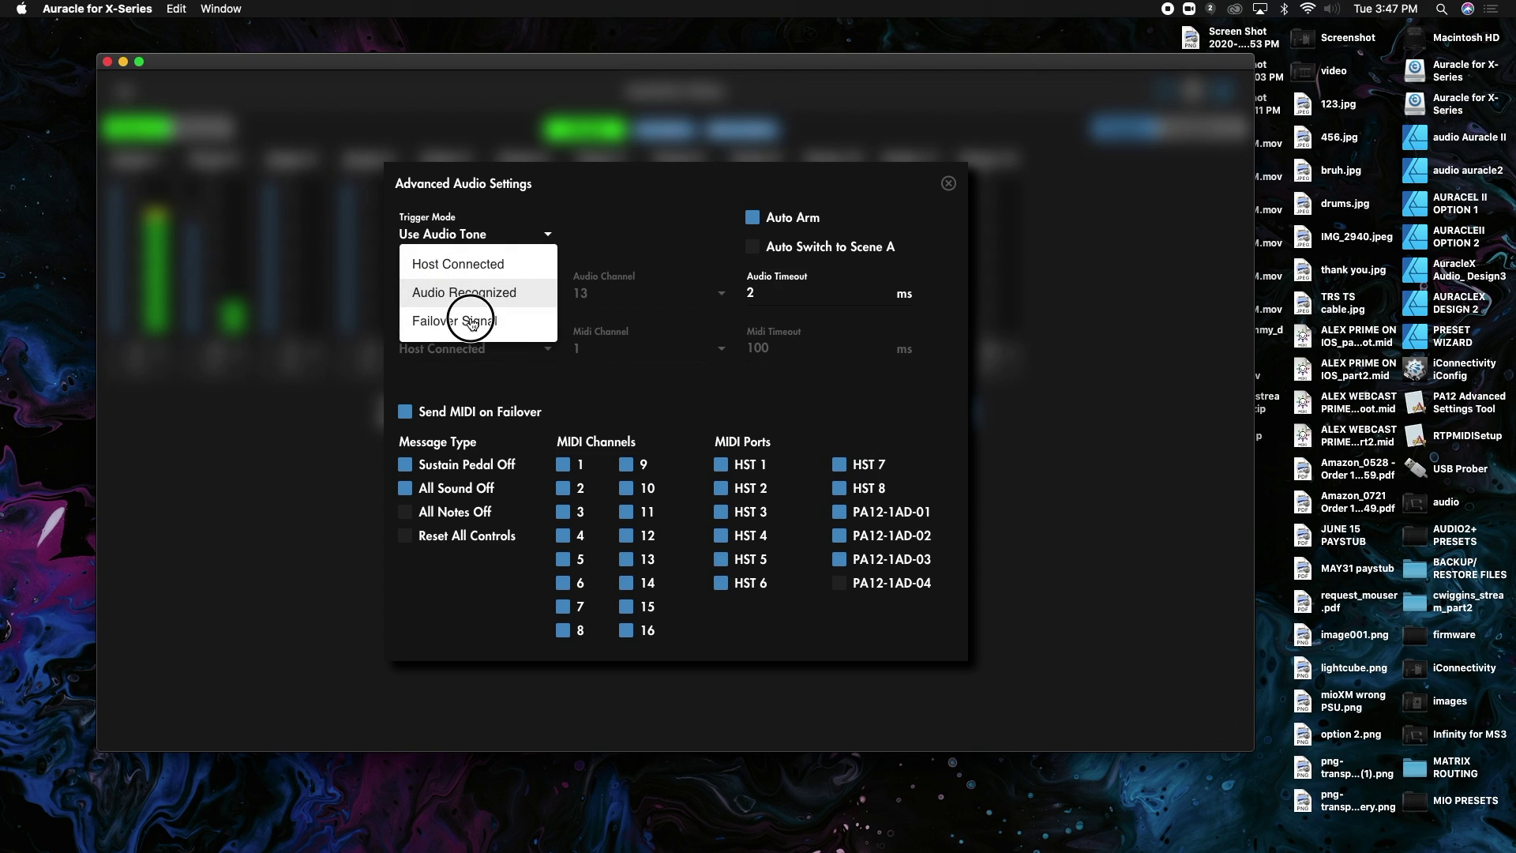
left_click(473, 321)
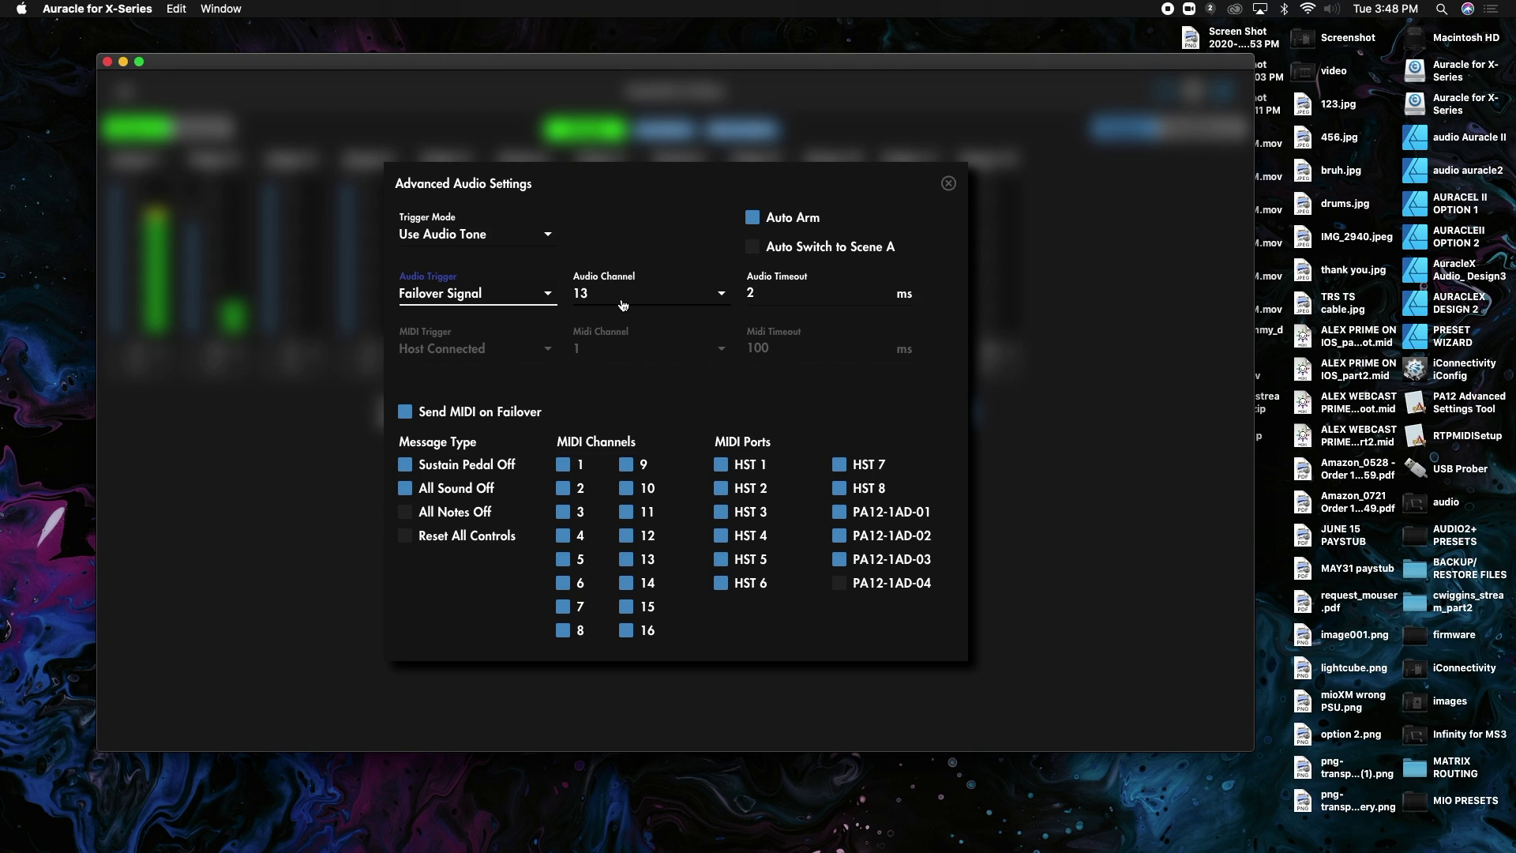
left_click(753, 292)
type("2")
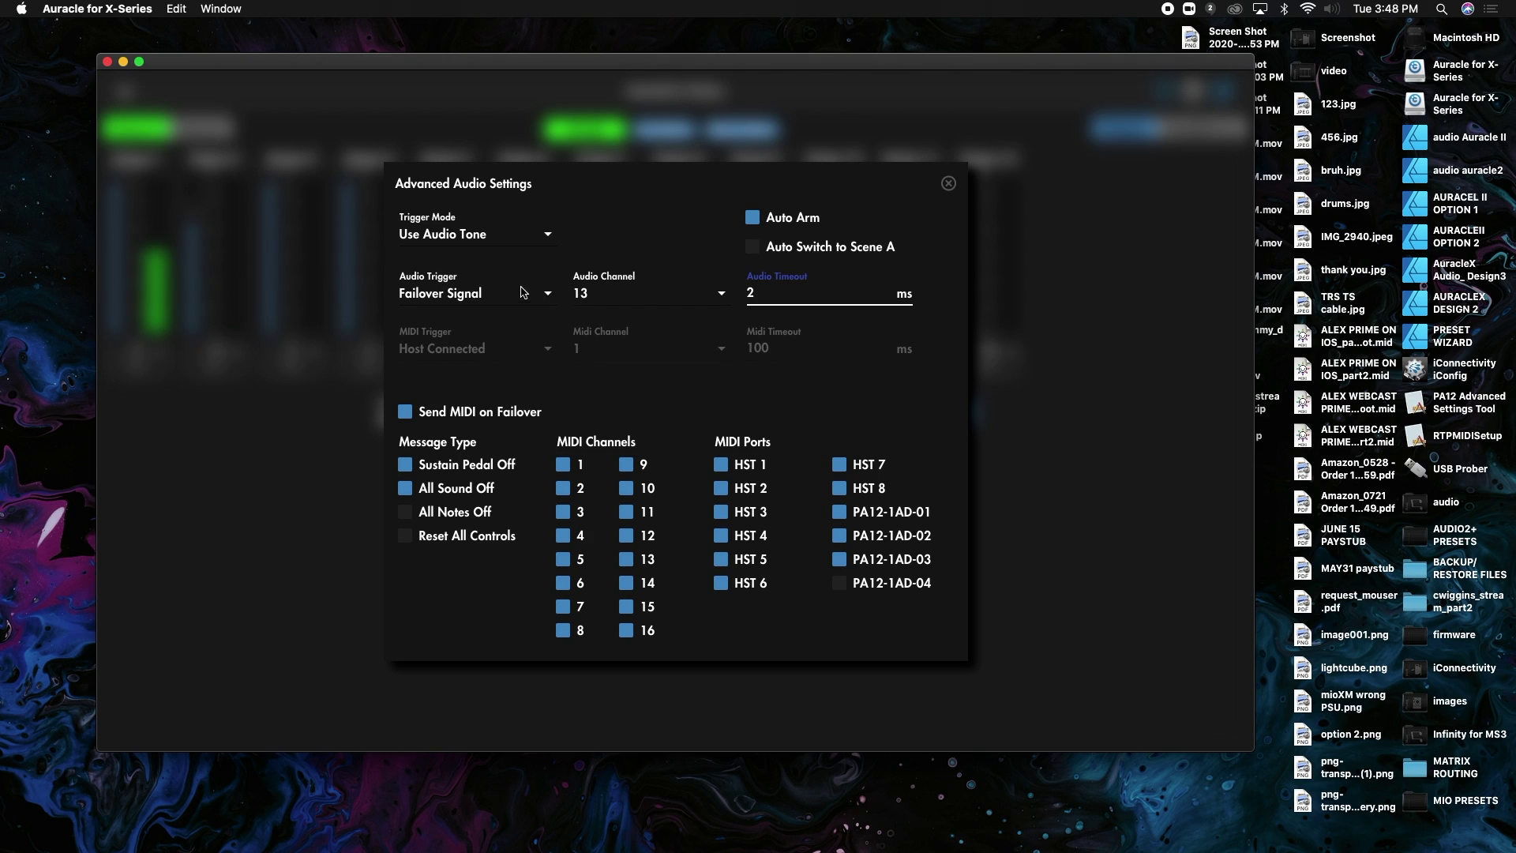
Step: Set the Trigger Mode to Use MIDI Stream and review the MIDI Trigger options and the Midi Timeout field
left_click(544, 235)
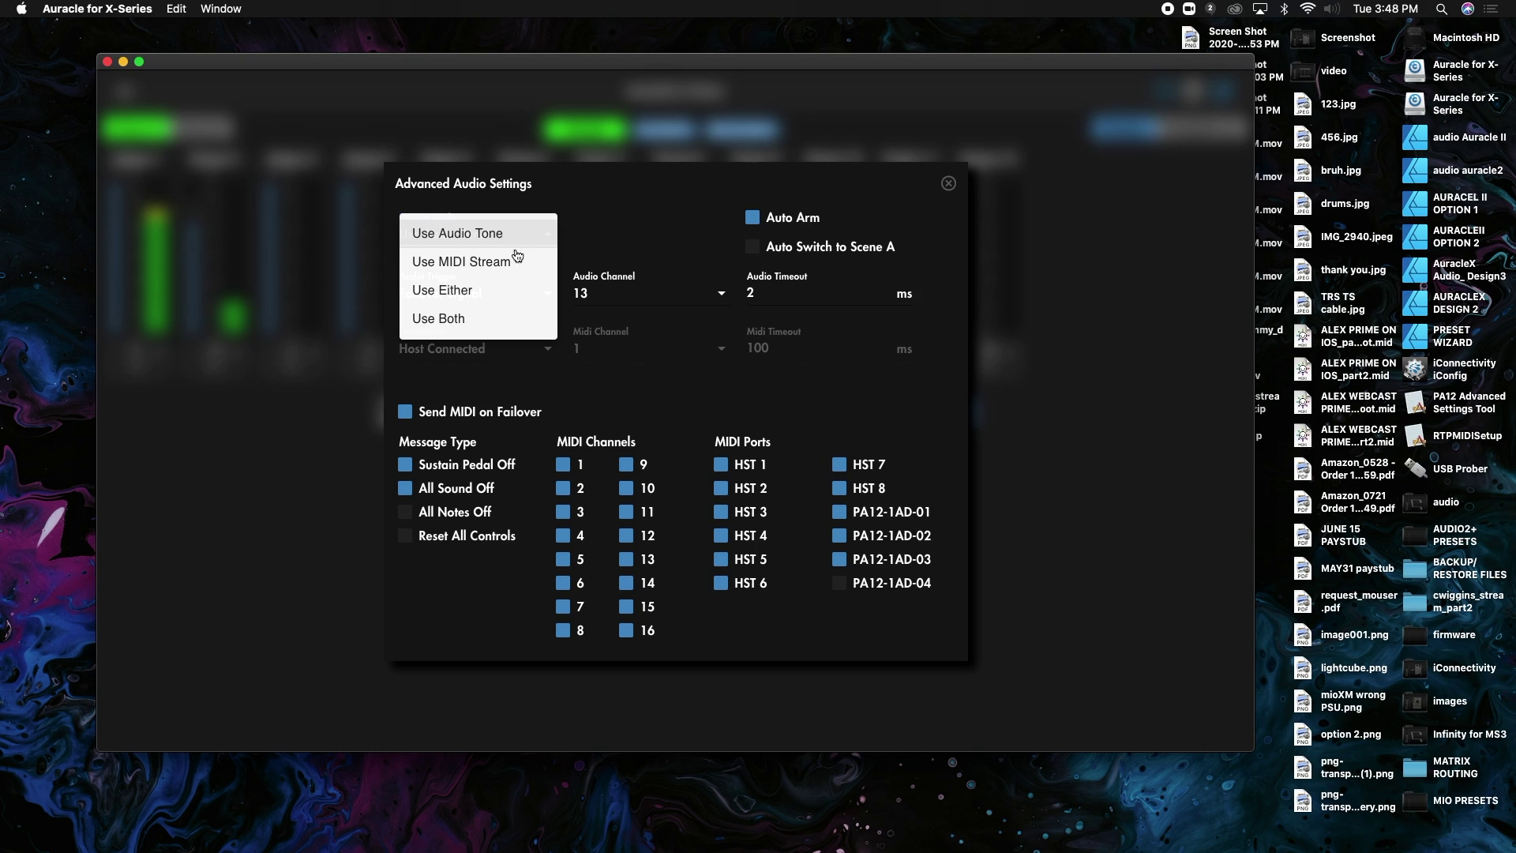
left_click(443, 268)
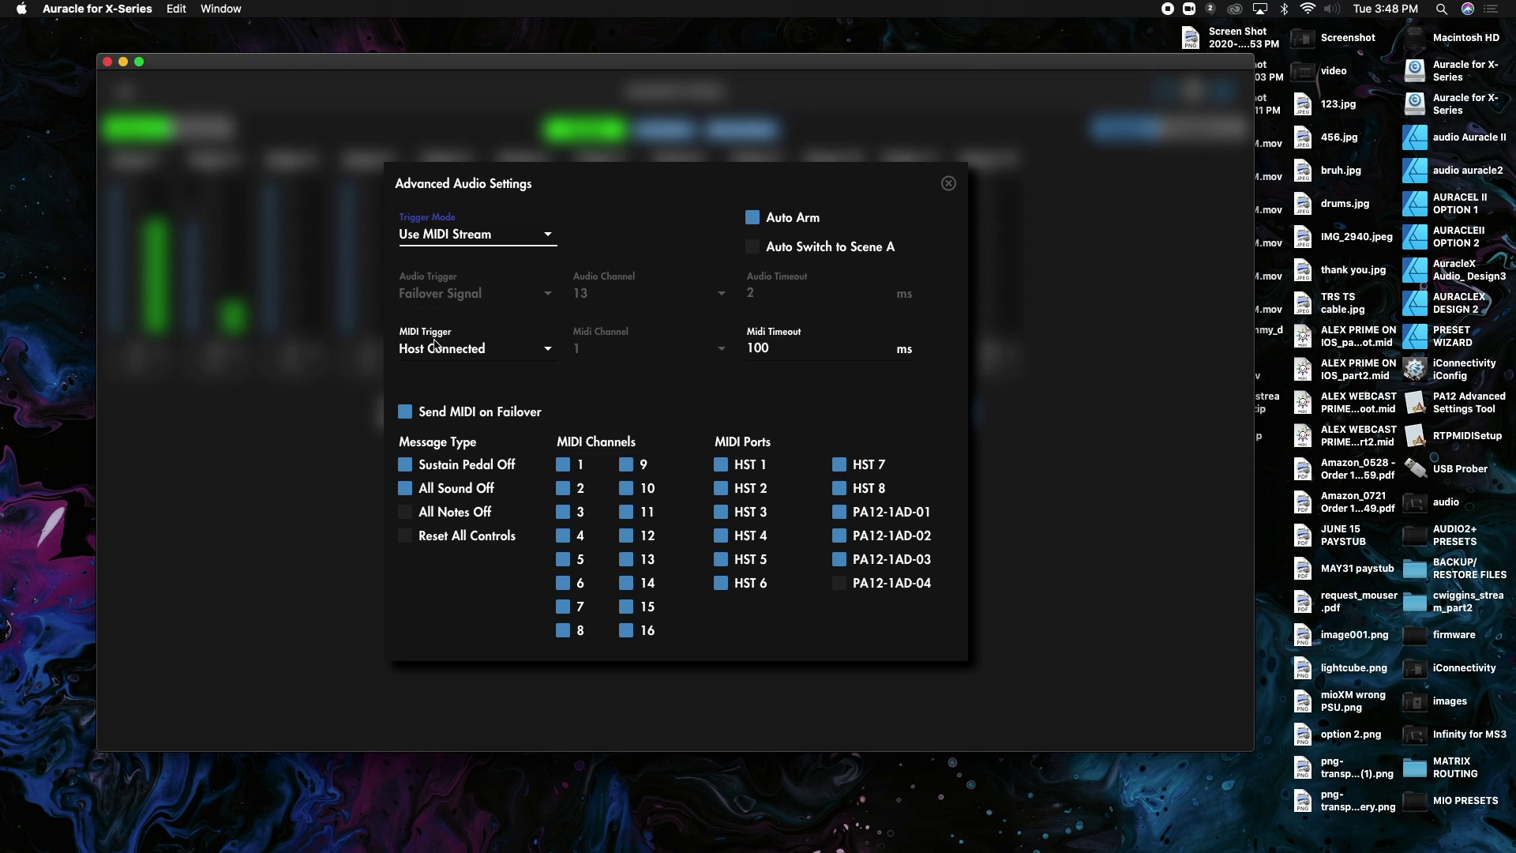
left_click(498, 350)
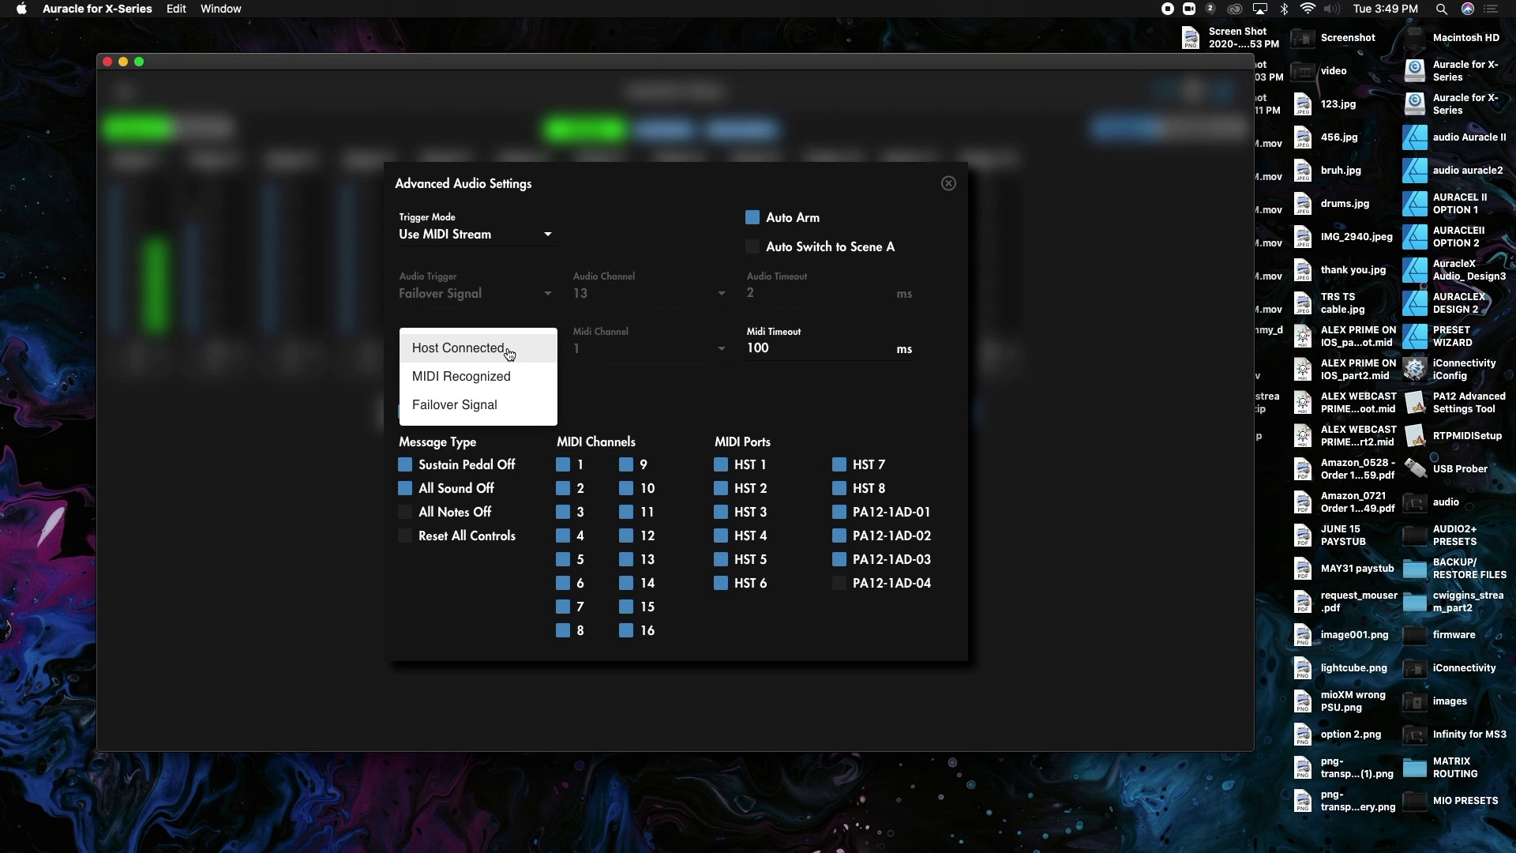
left_click(779, 351)
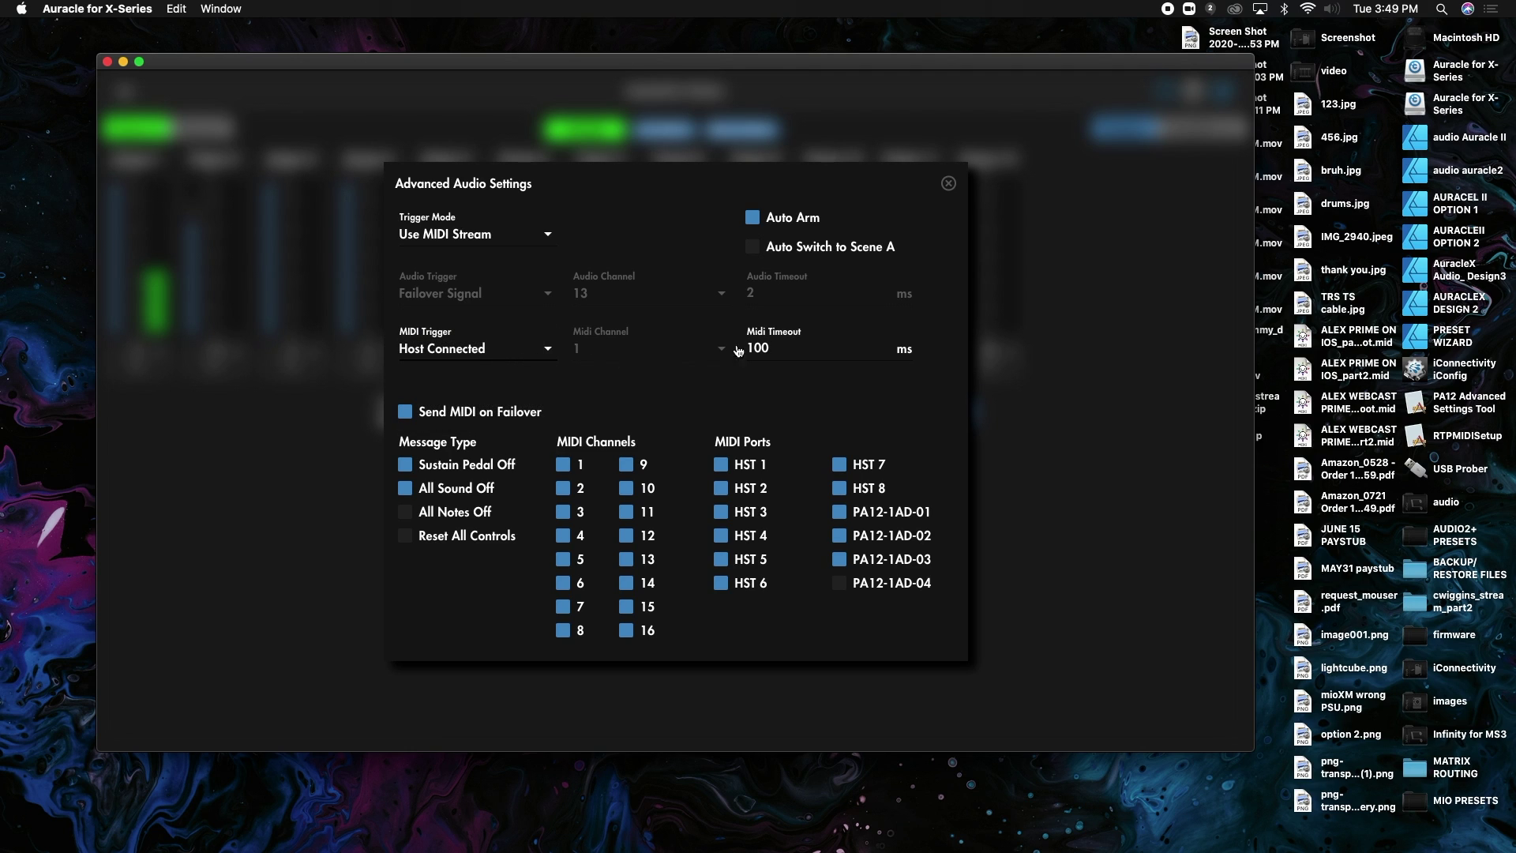
double_click(738, 352)
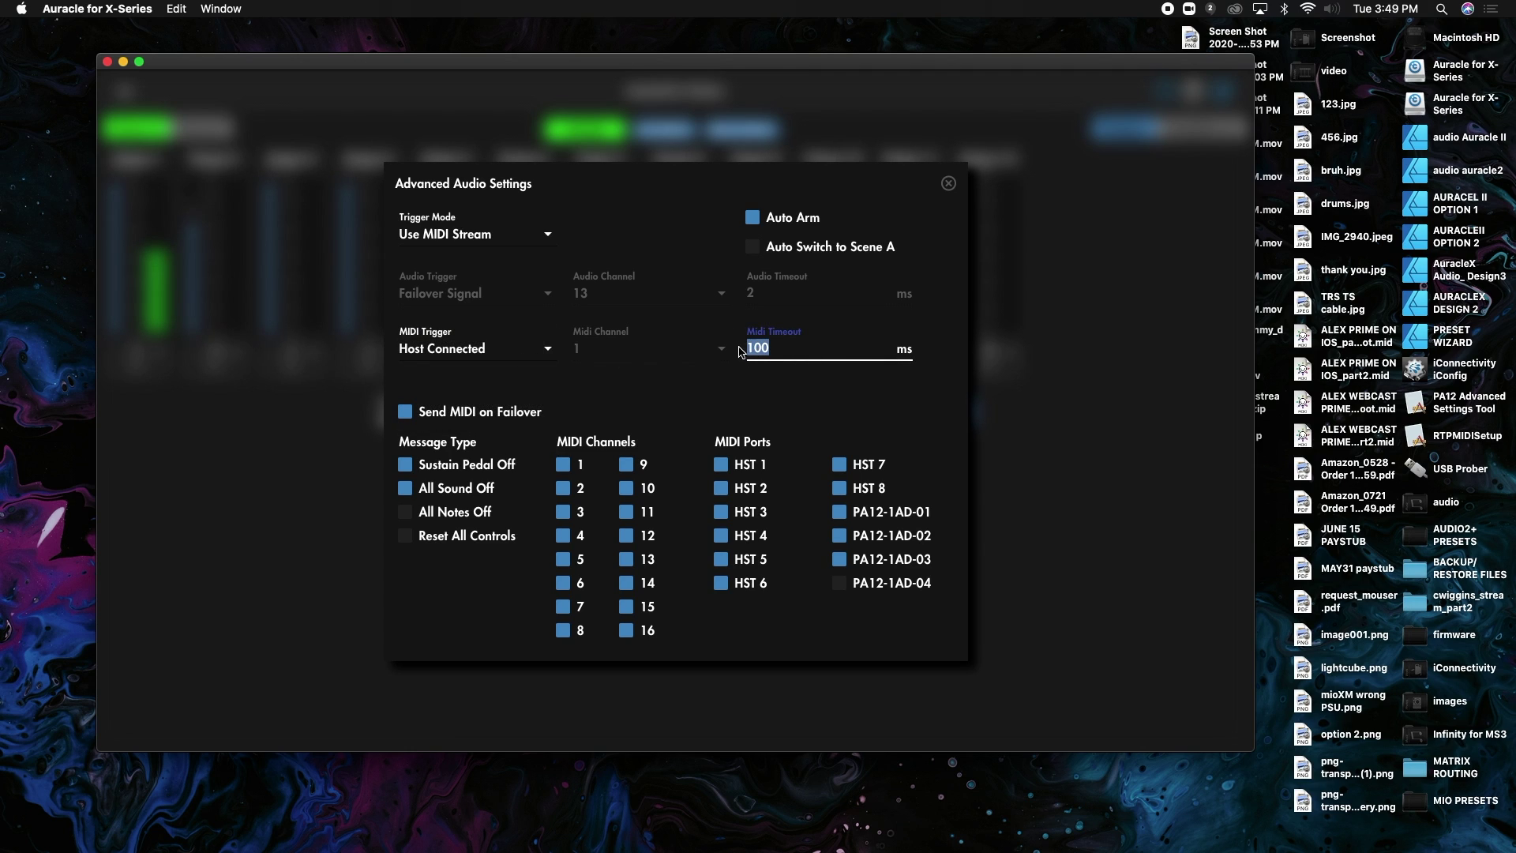
left_click(712, 391)
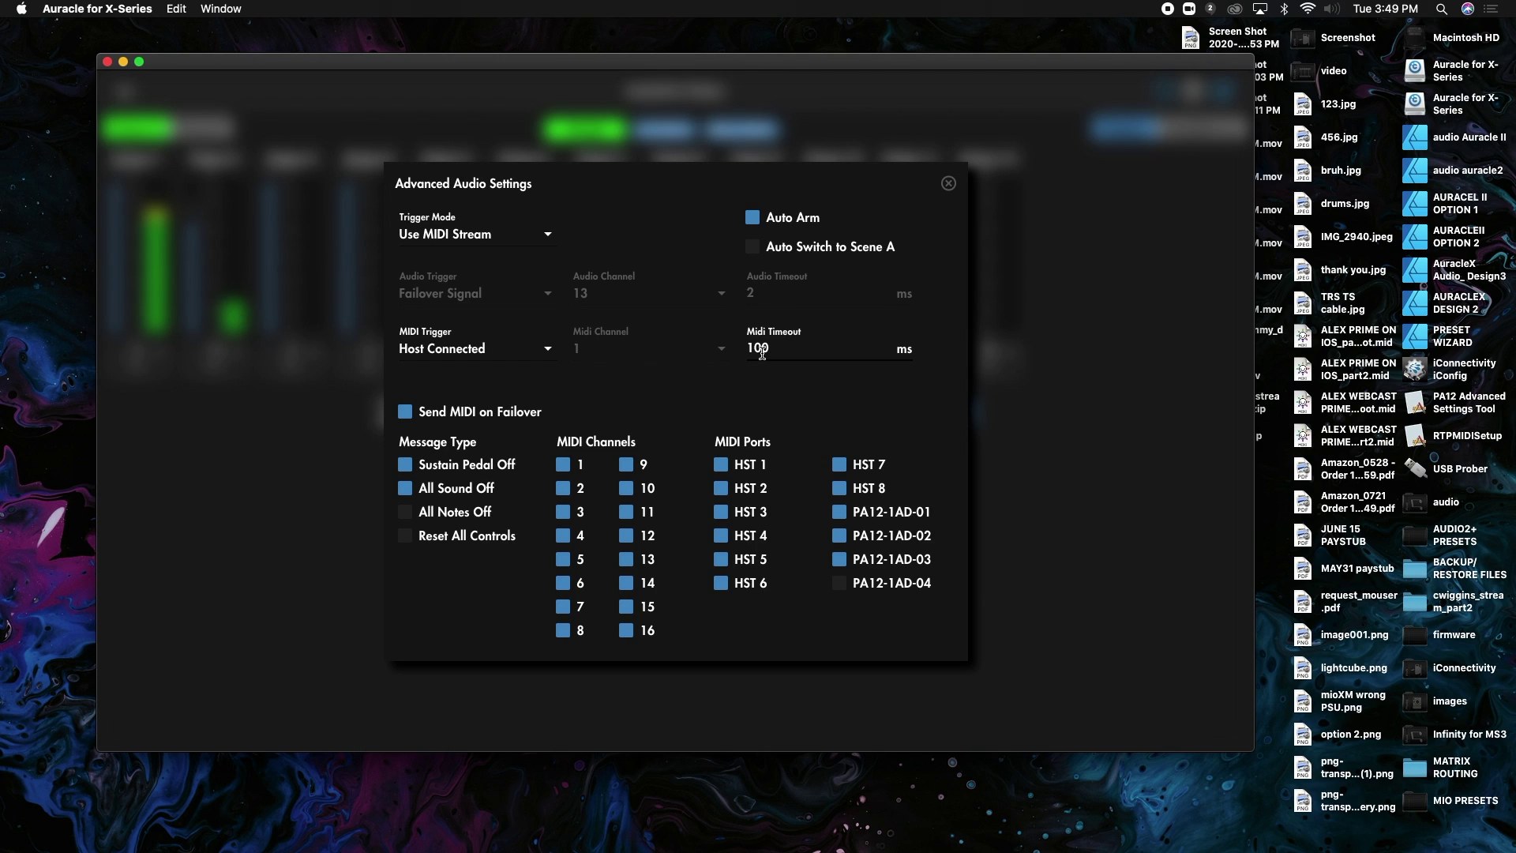
Step: Set the MIDI Trigger to MIDI Recognized and select the Midi Timeout value
left_click(450, 348)
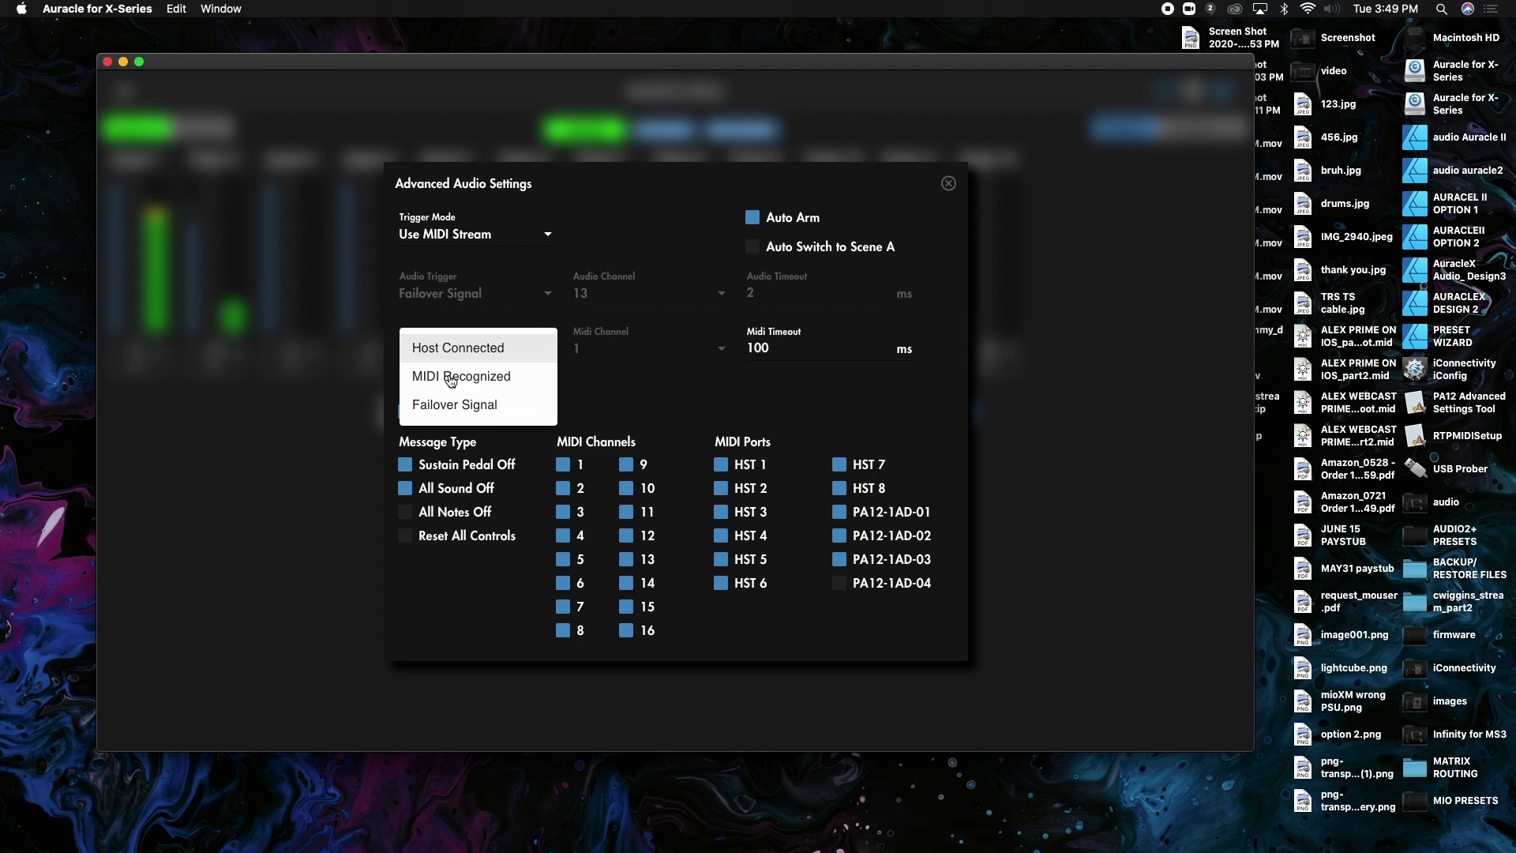
left_click(450, 378)
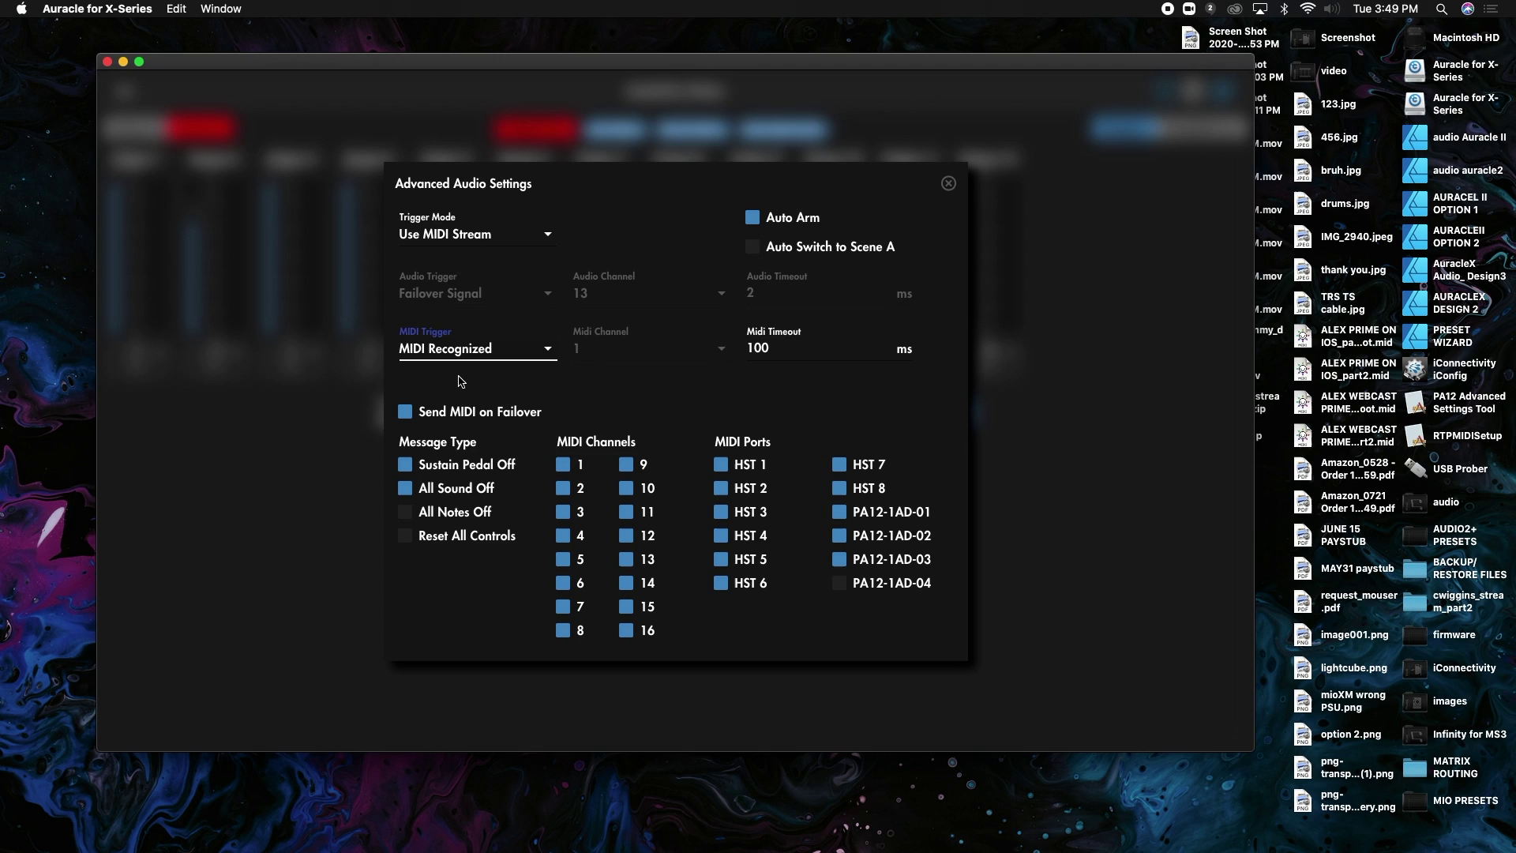
left_click(778, 345)
left_click(808, 354)
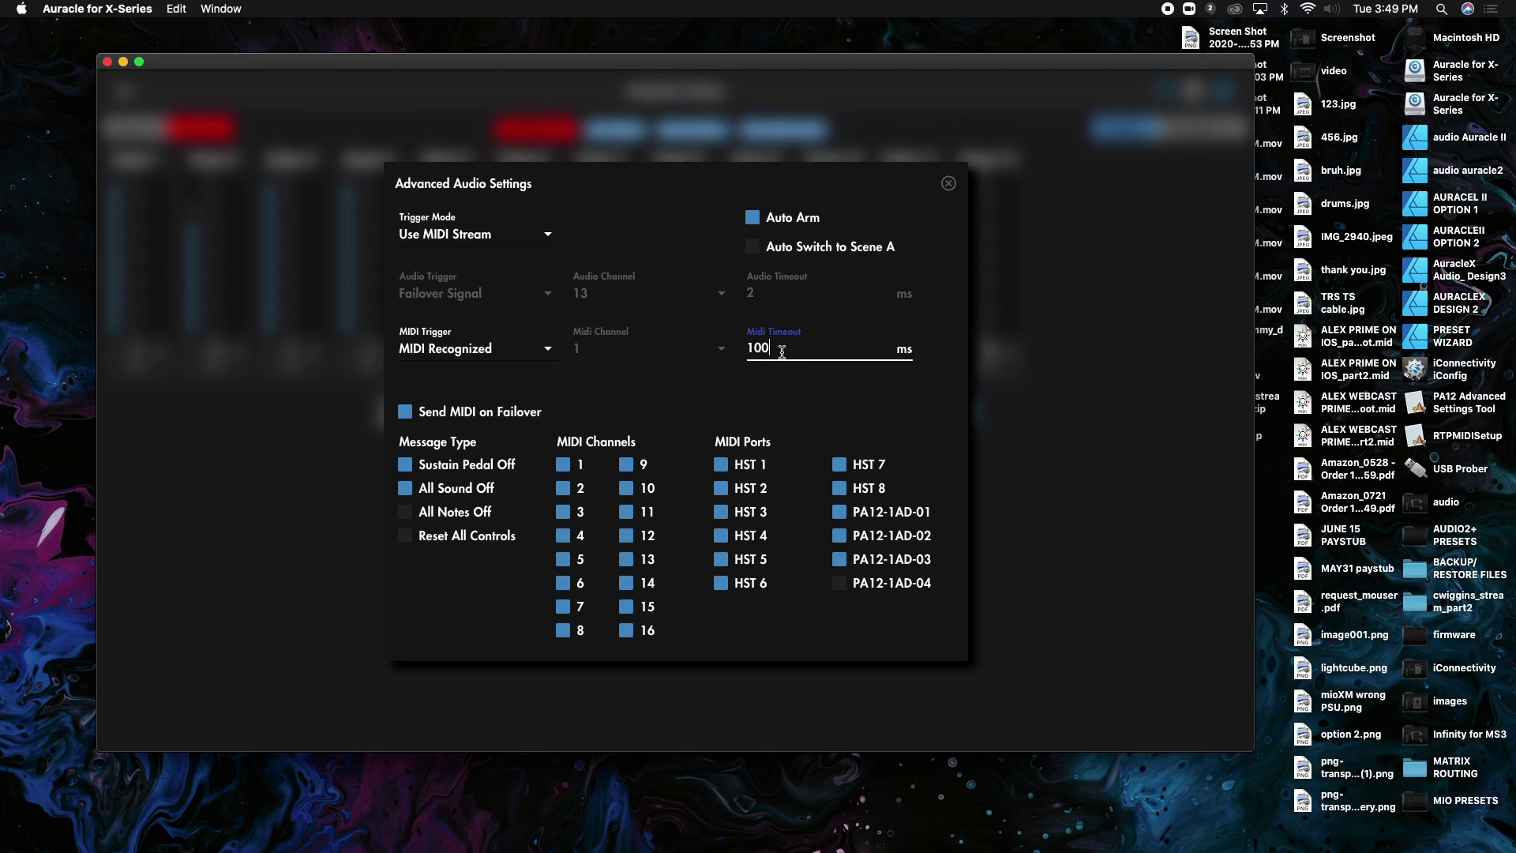
double_click(740, 348)
Step: Set the MIDI Trigger to Failover Signal
left_click(548, 349)
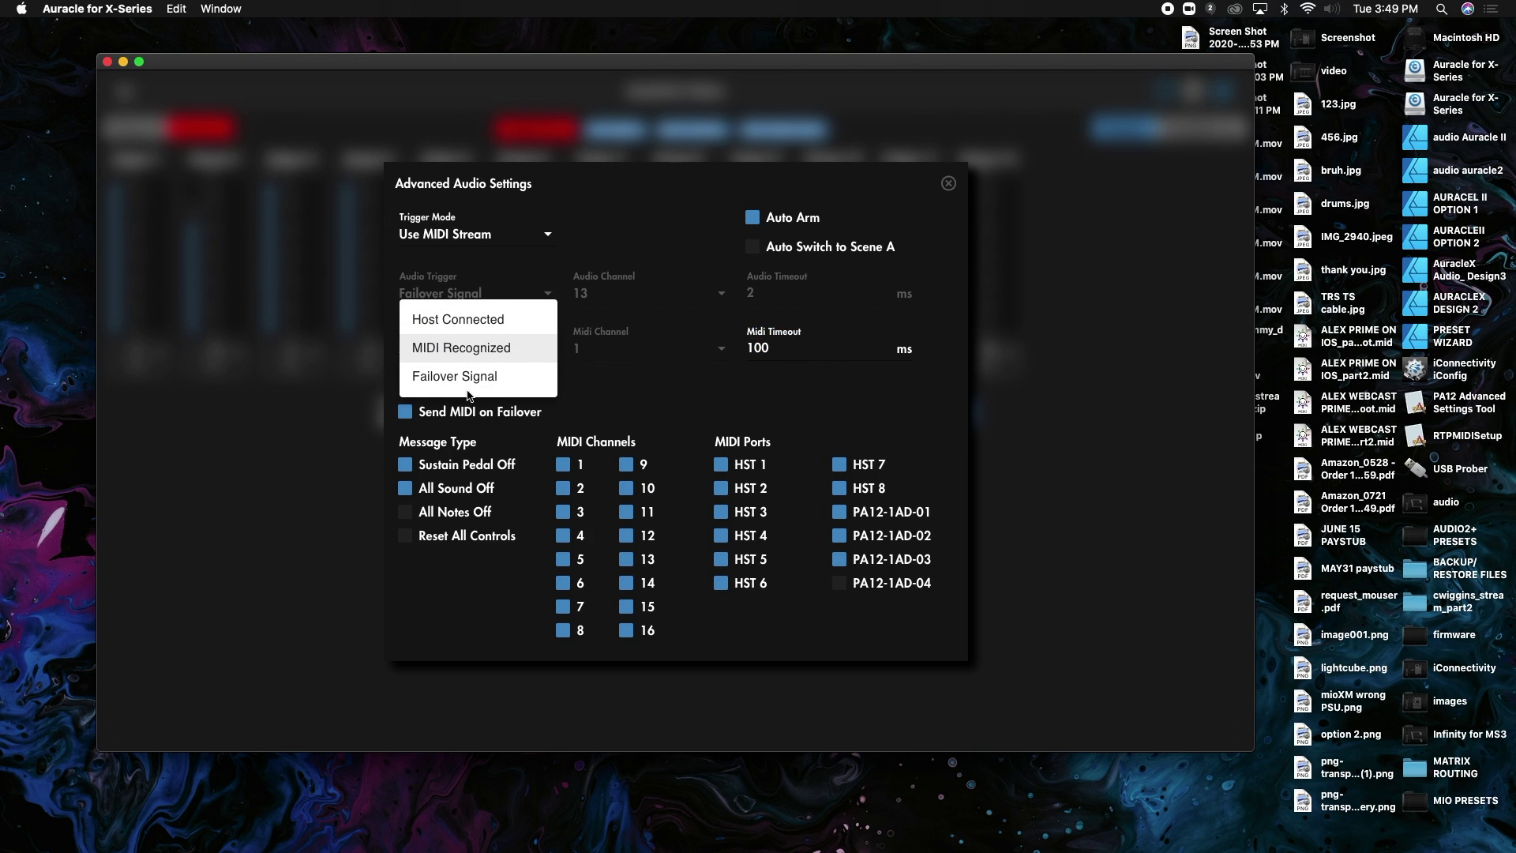
left_click(456, 376)
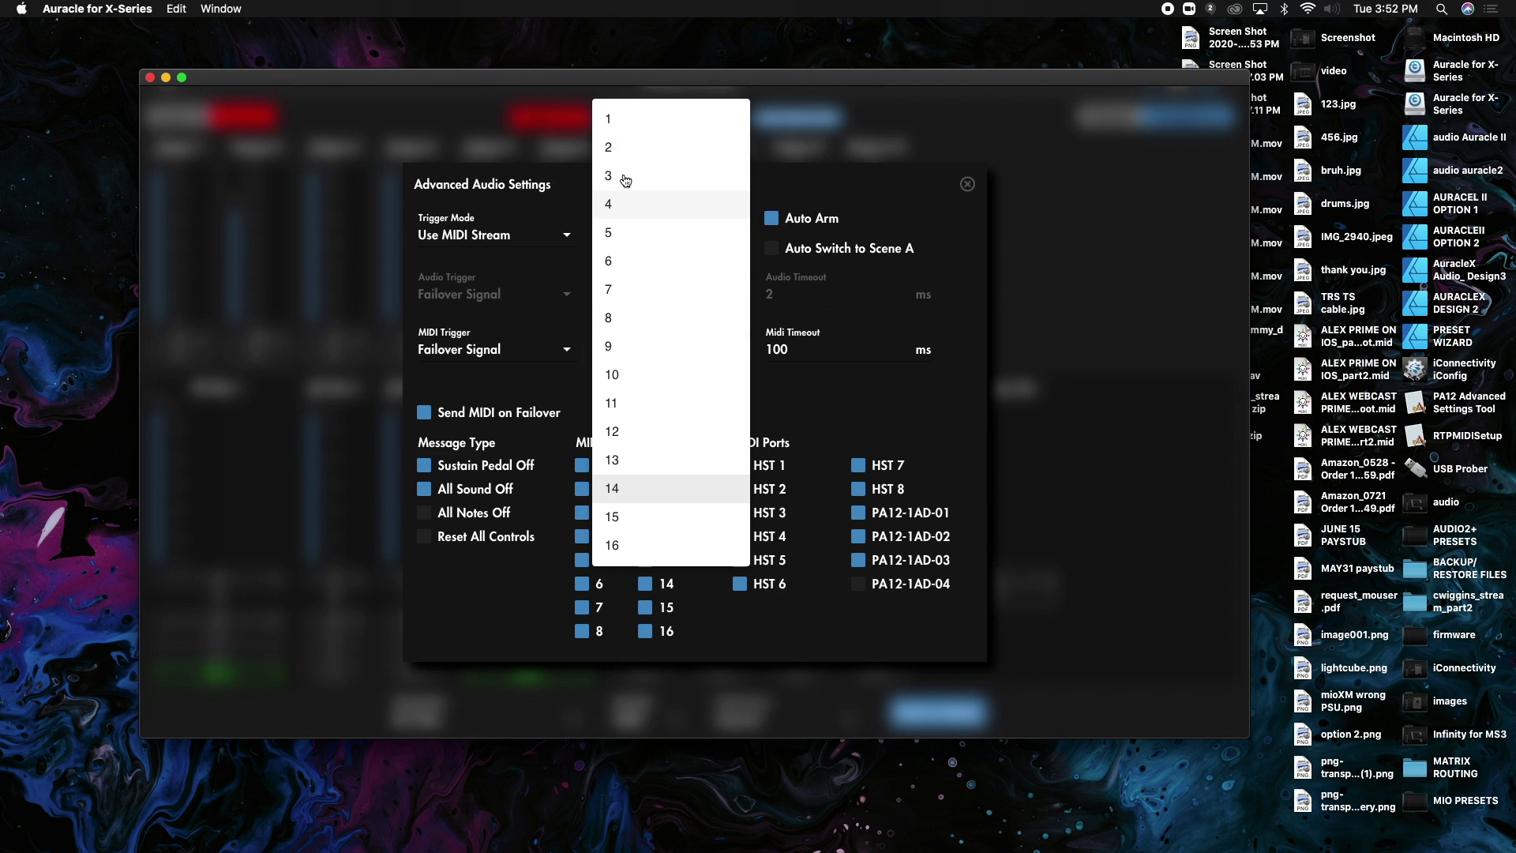
Step: Set the Midi Channel to 15, and switch Send MIDI on Failover off and back on
left_click(625, 521)
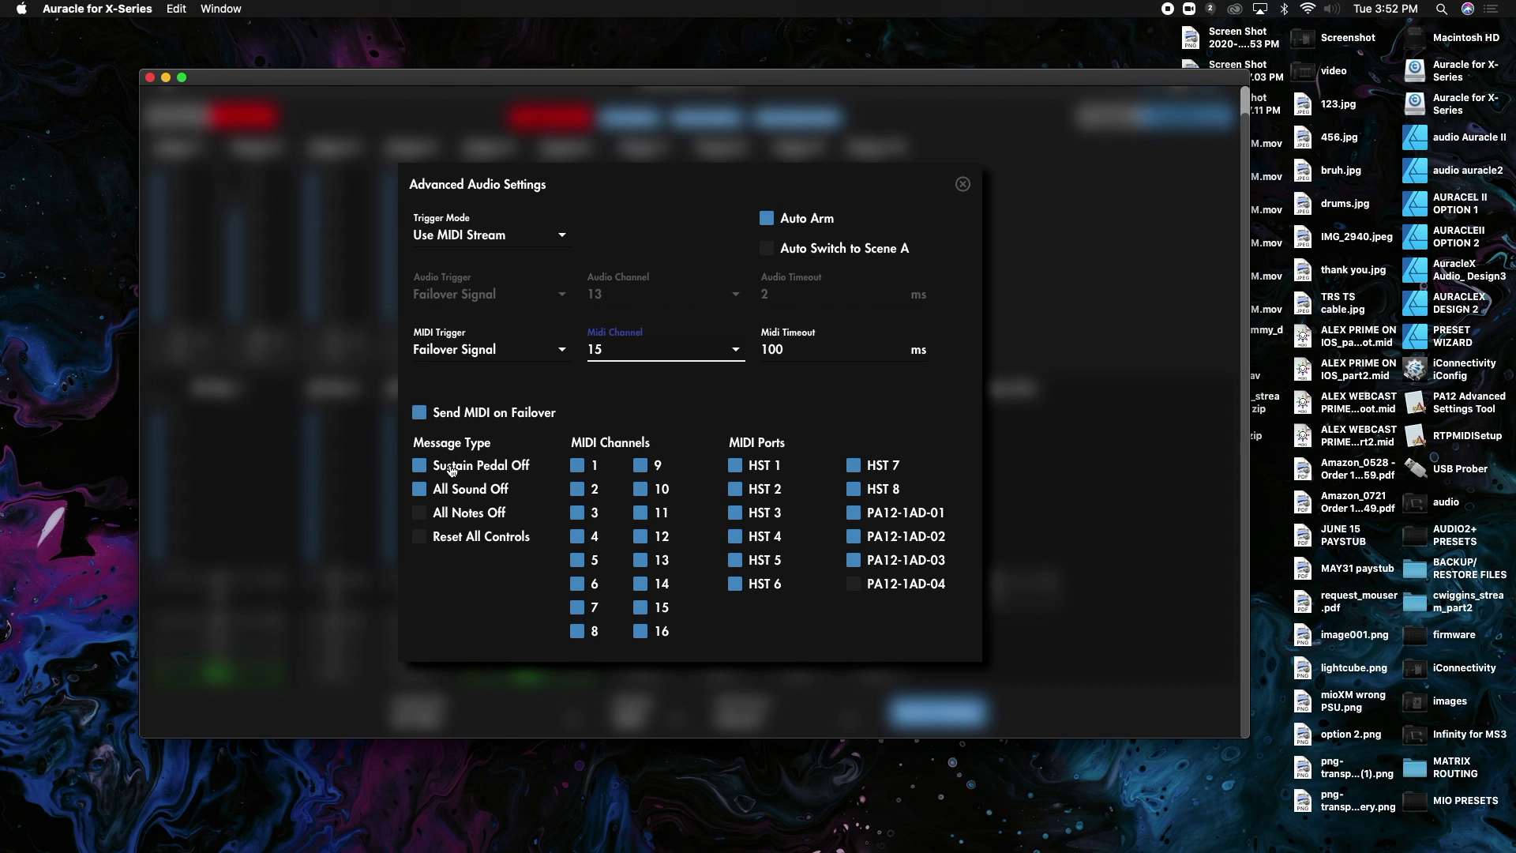
left_click(421, 421)
left_click(423, 415)
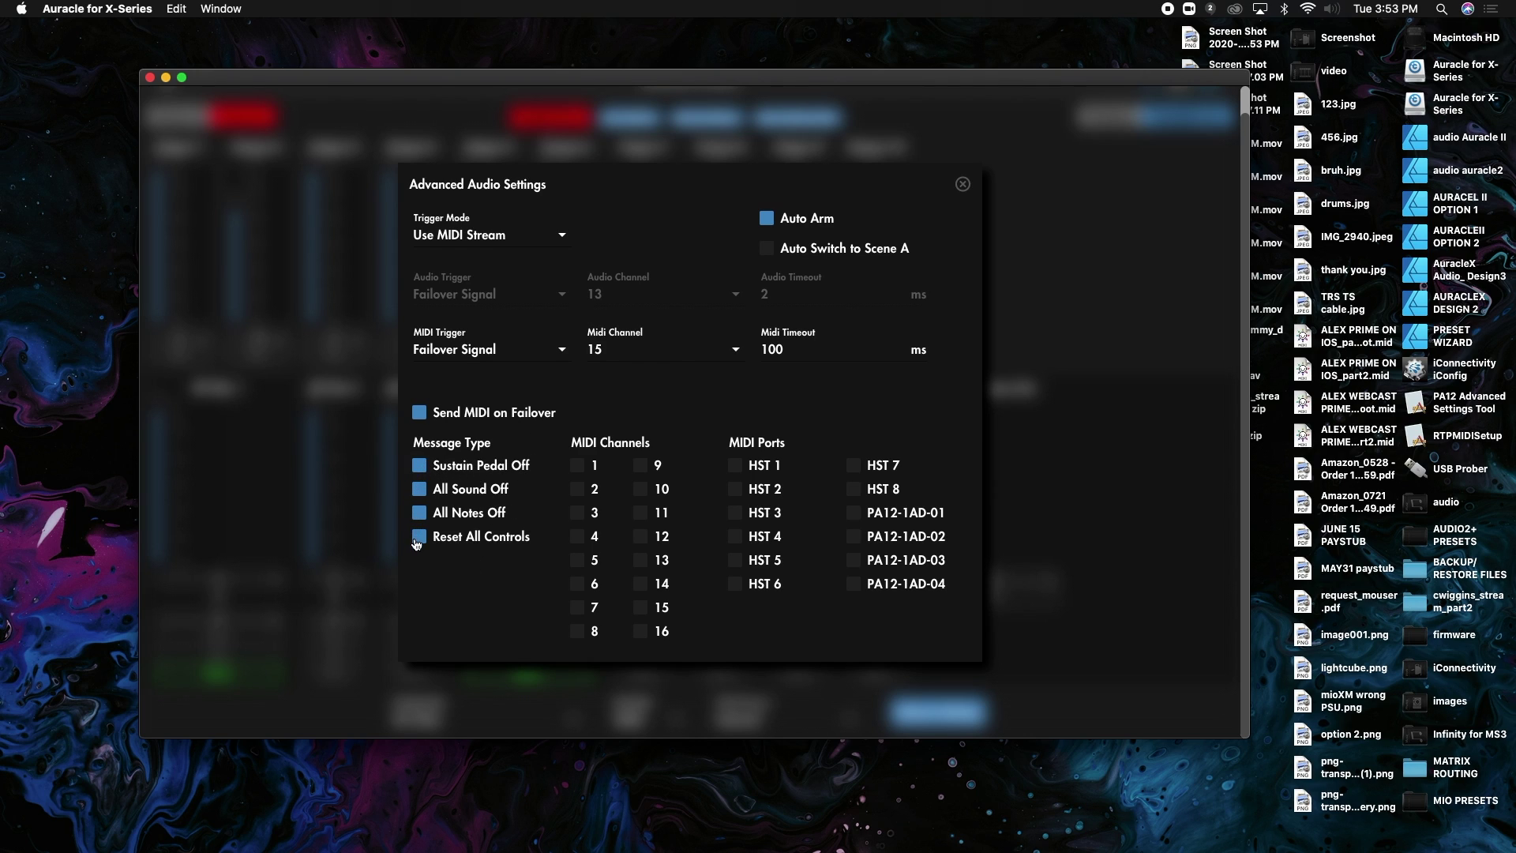
Step: Enable MIDI Channels 1 through 8 for the failover messages
left_click(576, 488)
left_click(577, 490)
left_click(577, 513)
left_click(578, 537)
left_click(577, 561)
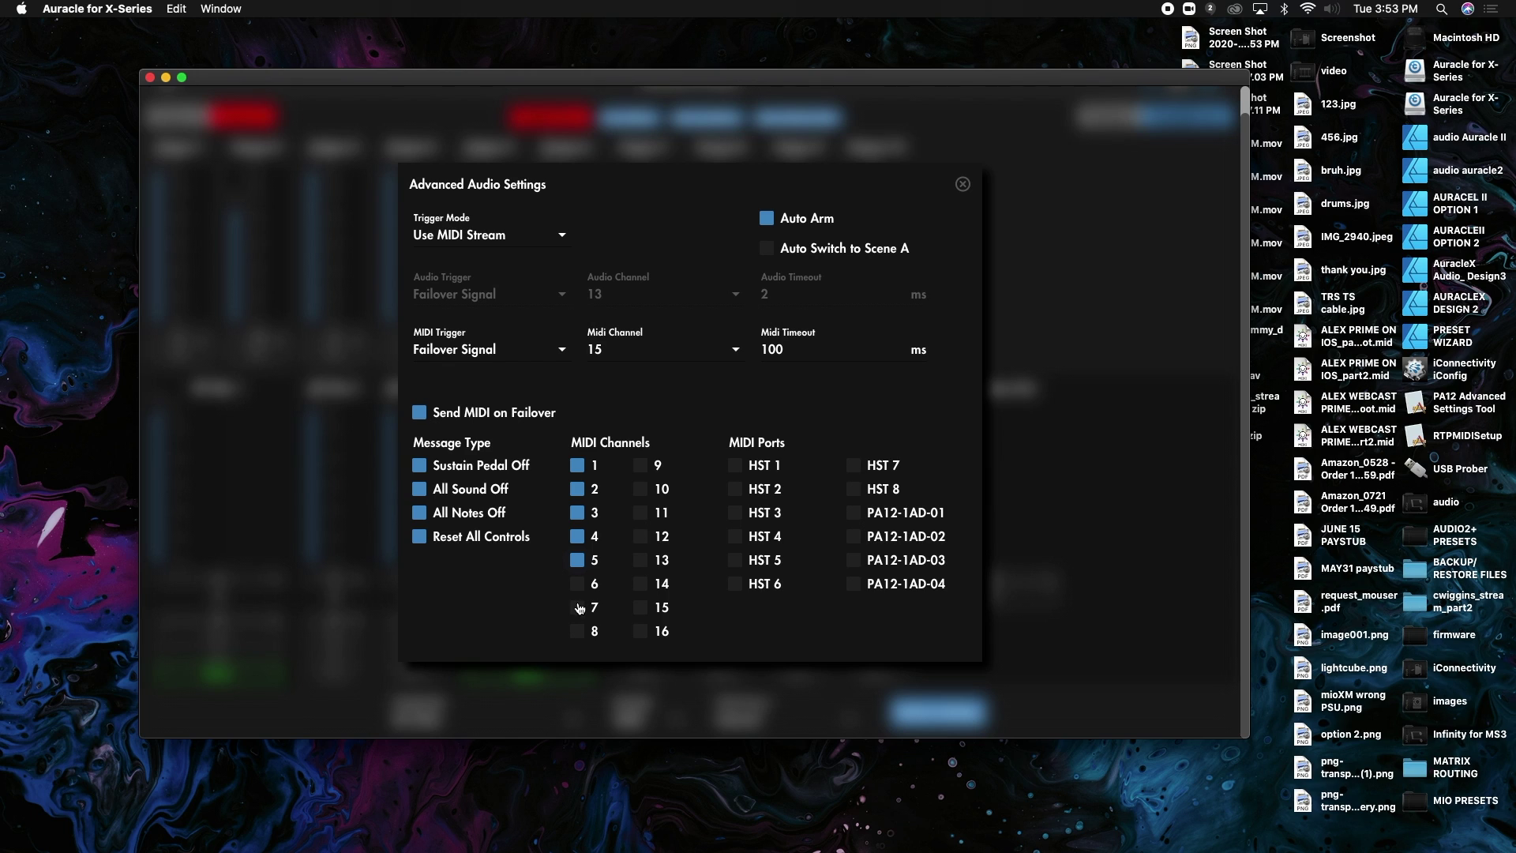
left_click(577, 608)
left_click(577, 629)
left_click(580, 585)
Step: Enable MIDI Channels 9 through 16 for the failover messages
left_click(640, 466)
left_click(639, 490)
left_click(640, 537)
left_click(641, 513)
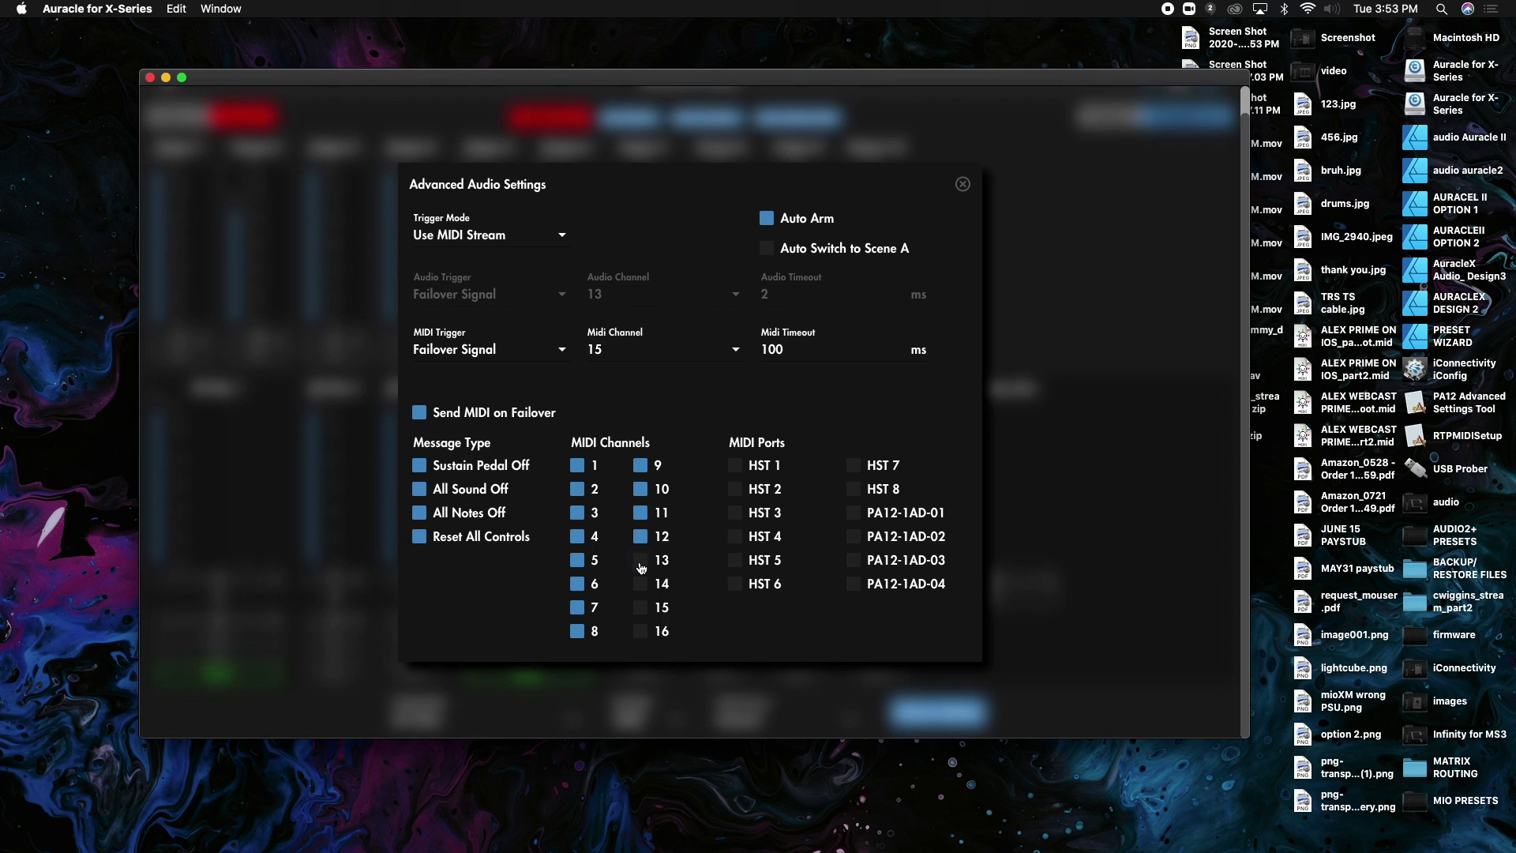
left_click(640, 560)
left_click(641, 585)
left_click(641, 631)
left_click(641, 608)
Step: Enable the MIDI Ports HST 1 through HST 8 for the failover messages
left_click(735, 583)
left_click(735, 559)
left_click(735, 538)
left_click(735, 513)
left_click(735, 489)
left_click(735, 465)
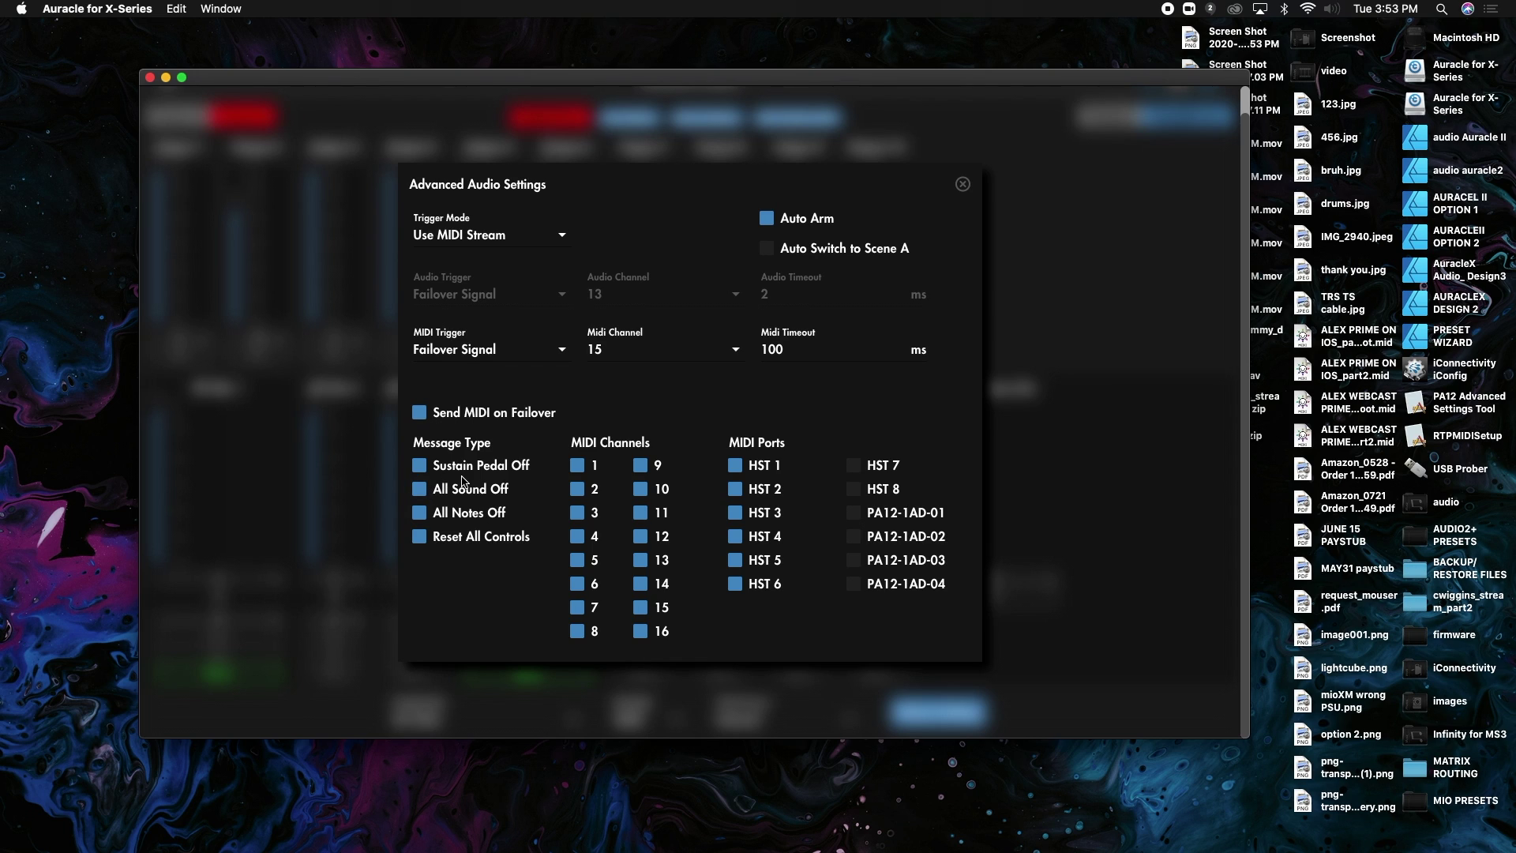
left_click(854, 468)
left_click(855, 490)
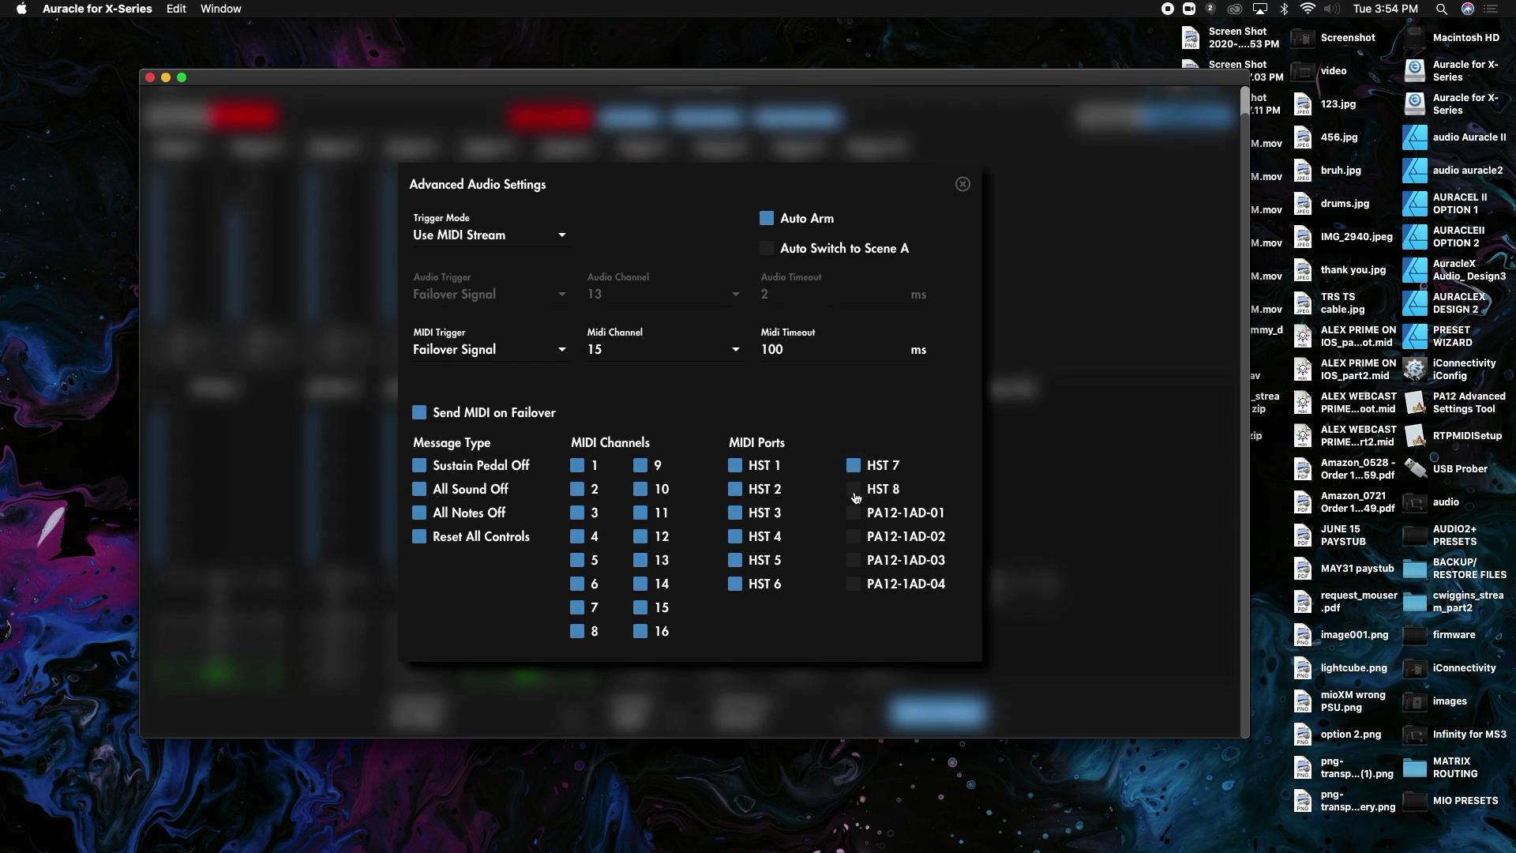